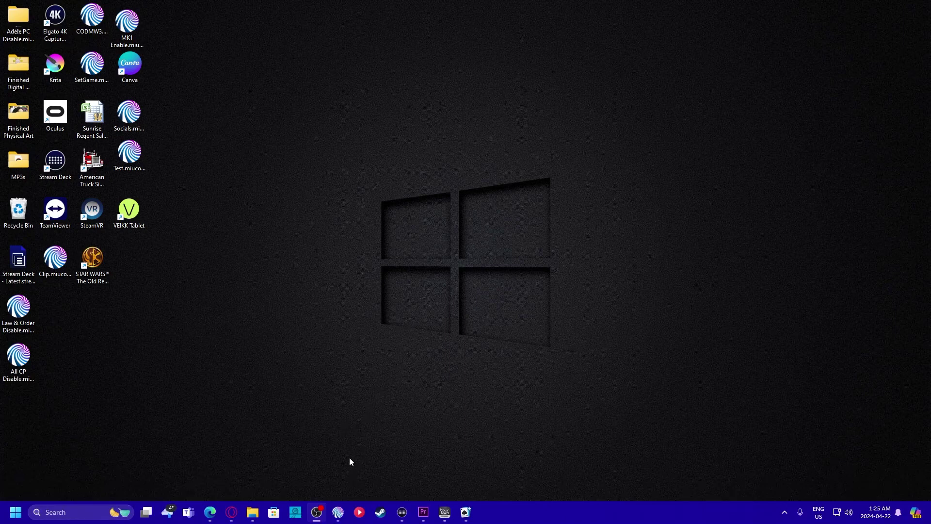
# Switch to Mix It Up, open the Commands page and start a new command.
pyautogui.click(338, 512)
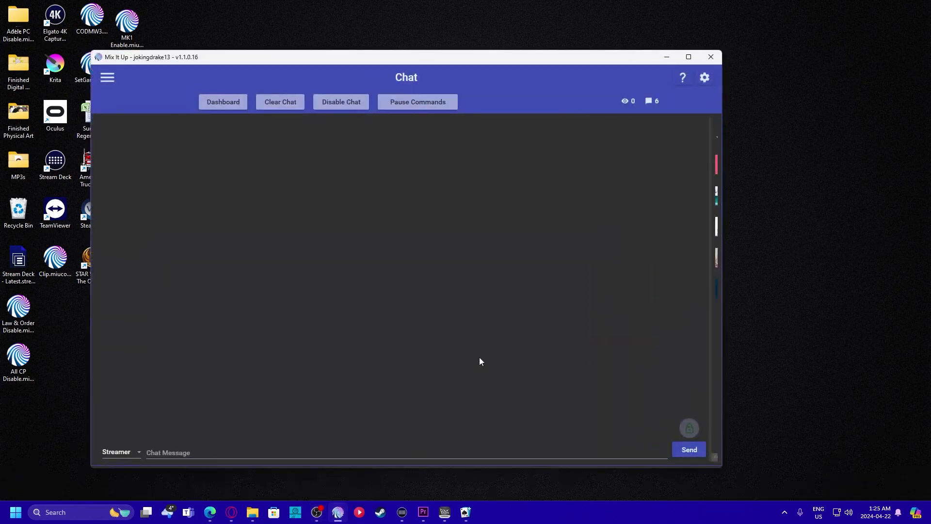
pyautogui.moveTo(332, 61); pyautogui.dragTo(394, 56)
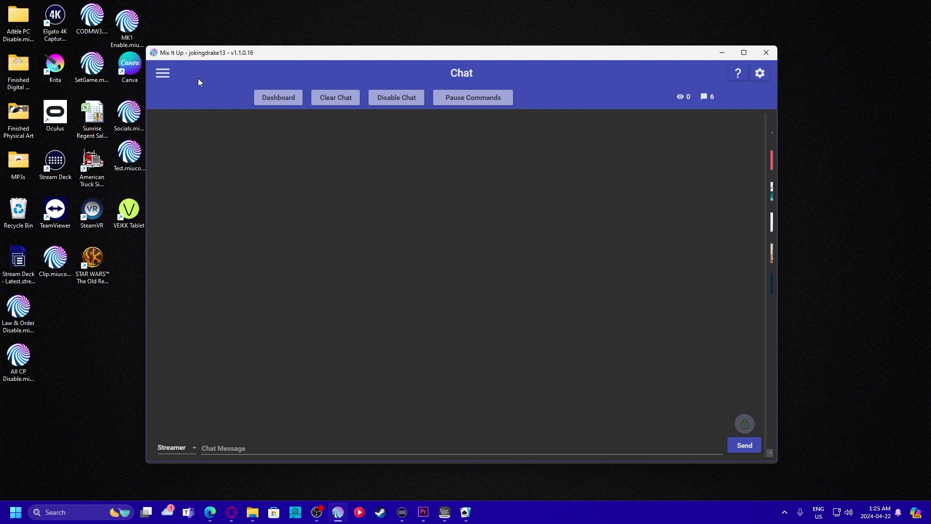
pyautogui.click(164, 72)
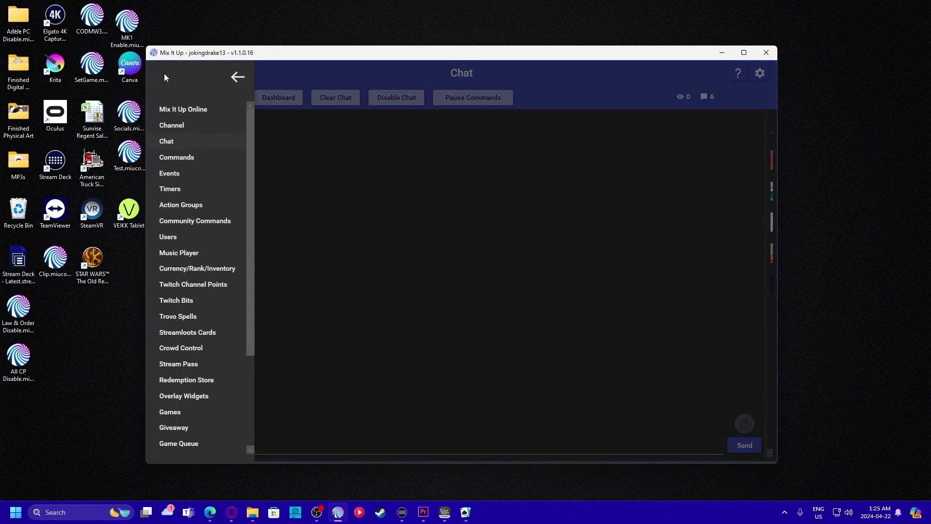
pyautogui.click(188, 160)
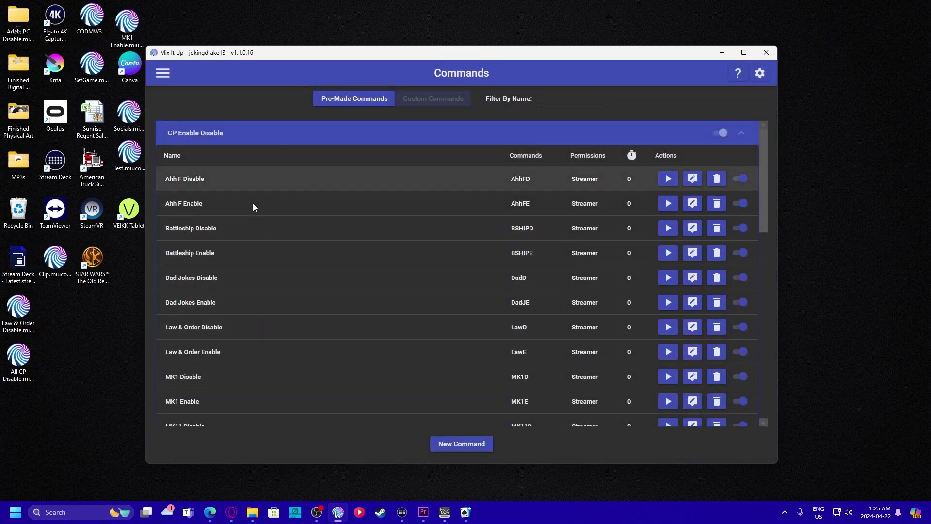
pyautogui.click(299, 139)
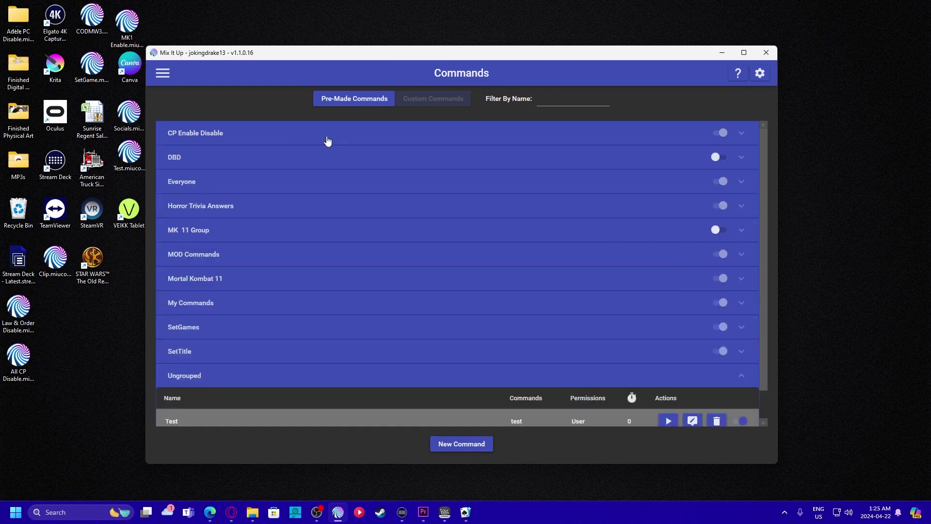
pyautogui.click(455, 445)
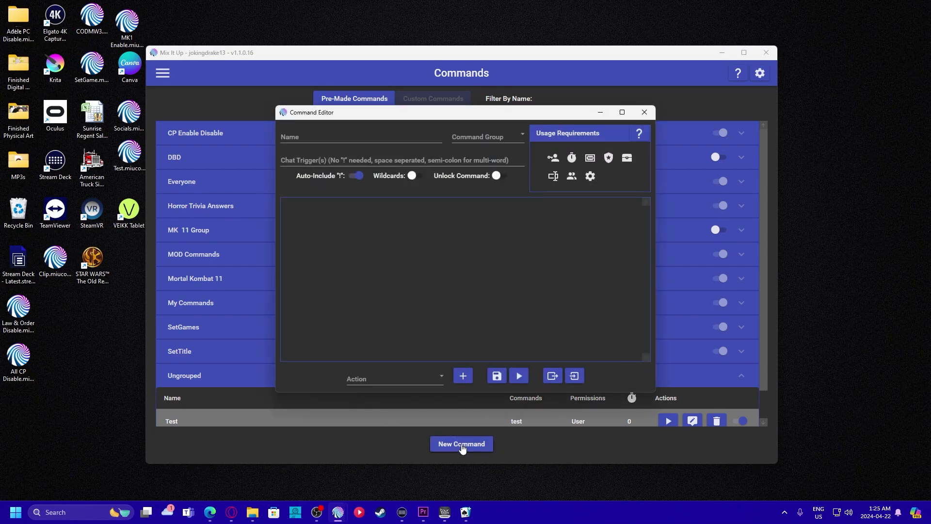
# Delete the All CP Disable file from the desktop.
pyautogui.click(28, 358)
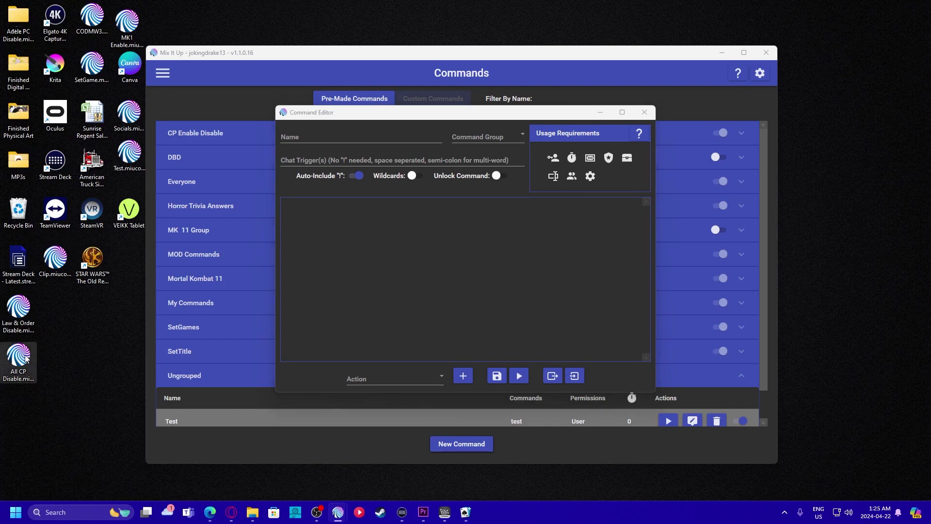
pyautogui.press('Delete')
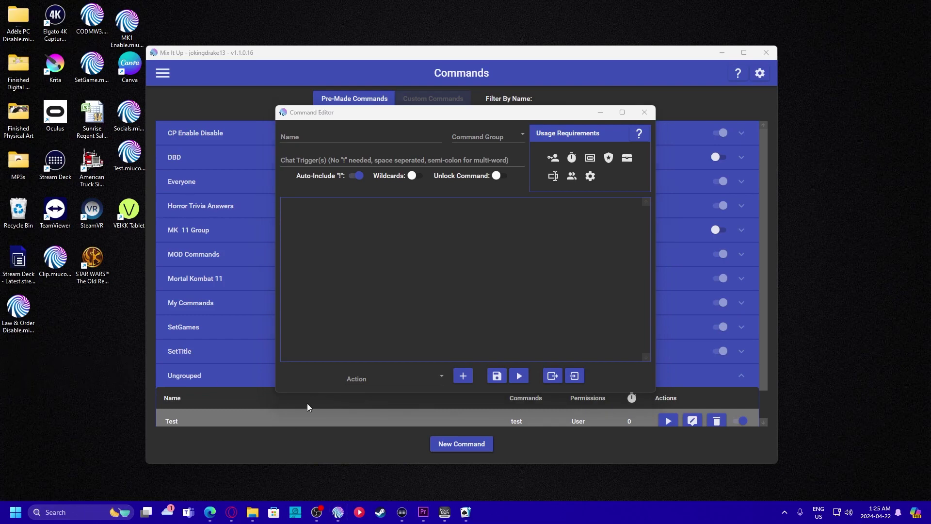
# Name the command All CP Disable, assign it to the CP Enable Disable group, with CPAD as its chat trigger.
pyautogui.click(311, 135)
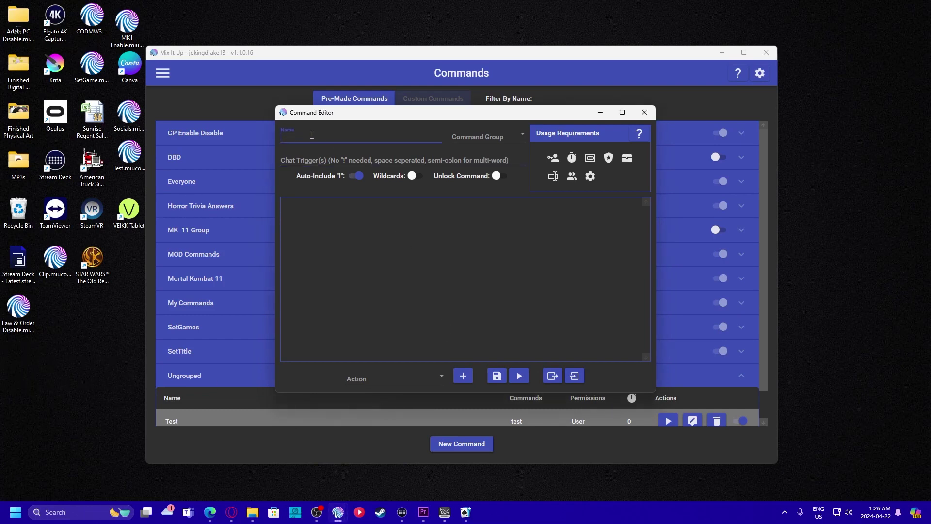
pyautogui.write('All CP Disable')
pyautogui.click(489, 141)
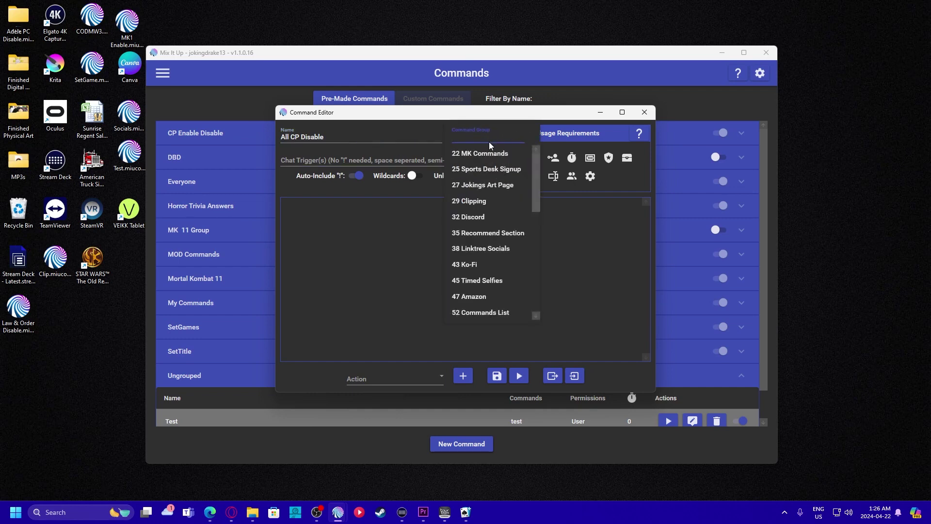
pyautogui.scroll(-3, 506, 196)
pyautogui.click(478, 263)
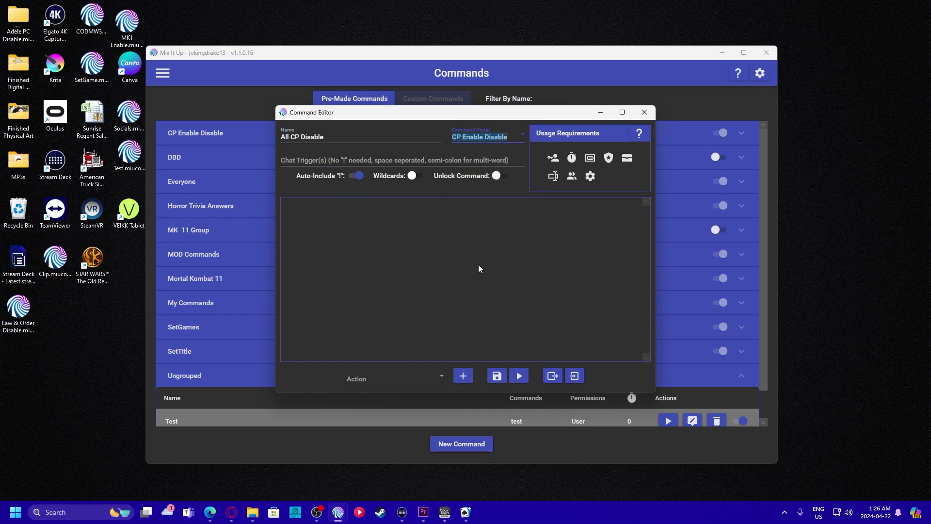
pyautogui.click(401, 160)
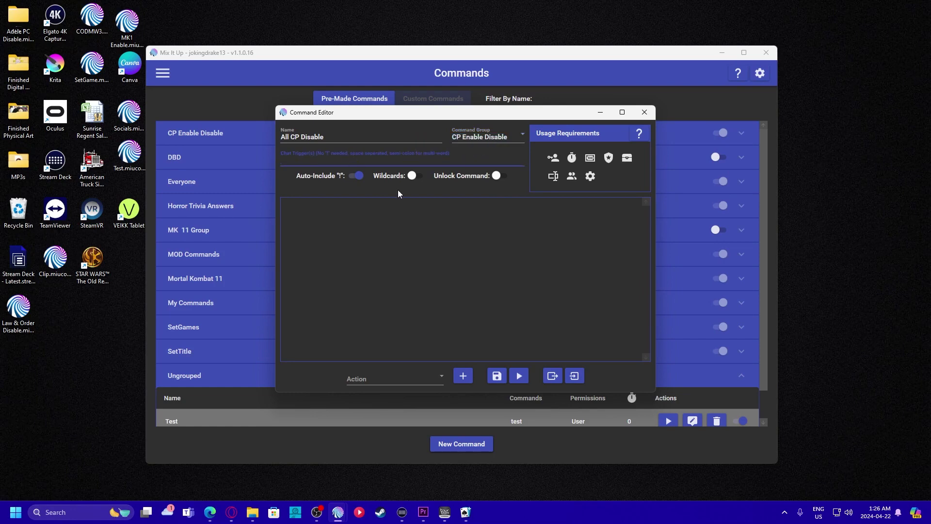
pyautogui.write('CPAD')
# Set the user role required to run the command in its usage requirements.
pyautogui.click(553, 159)
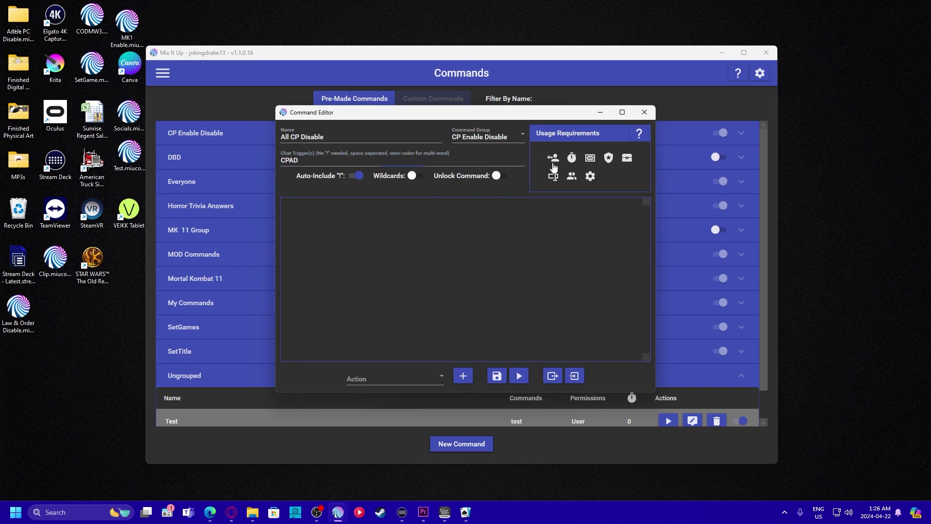
pyautogui.click(573, 229)
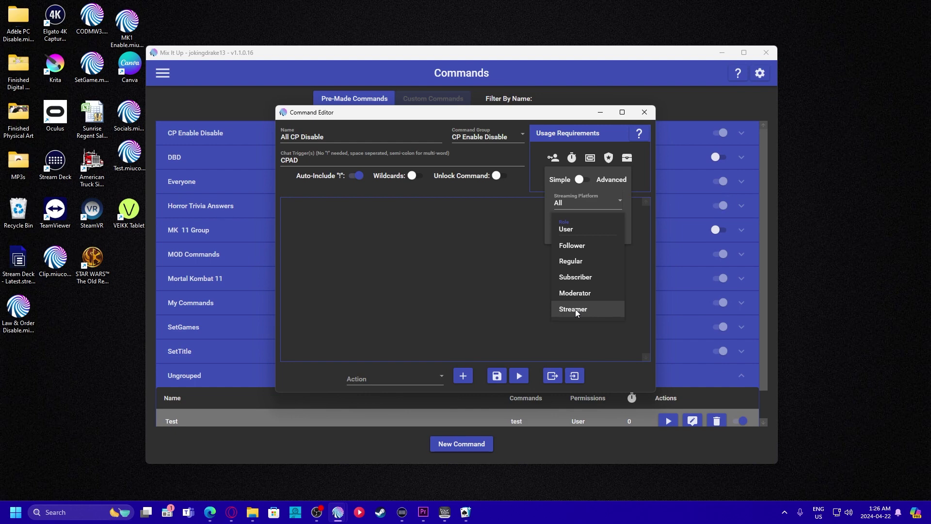
pyautogui.click(578, 294)
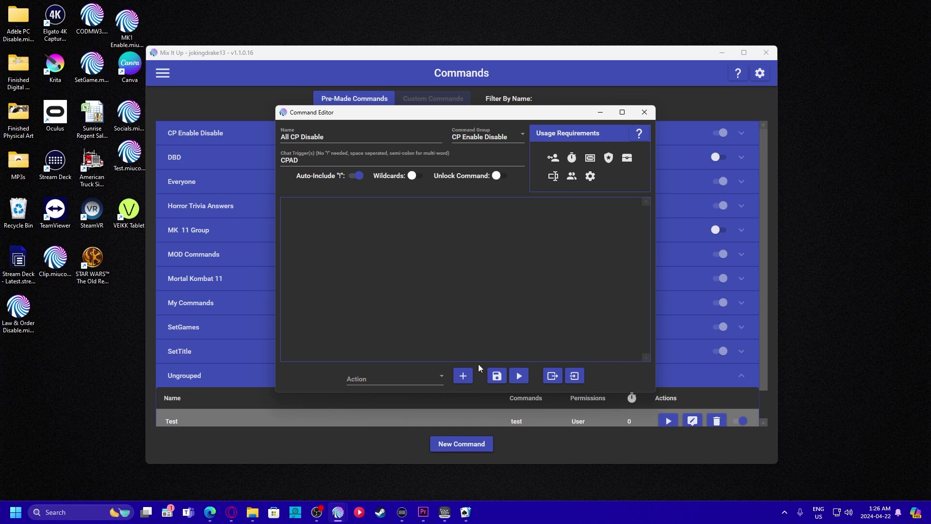
# Add a Twitch action to the command and set its type to Update Channel Point Reward.
pyautogui.click(441, 376)
pyautogui.scroll(-8, 417, 284)
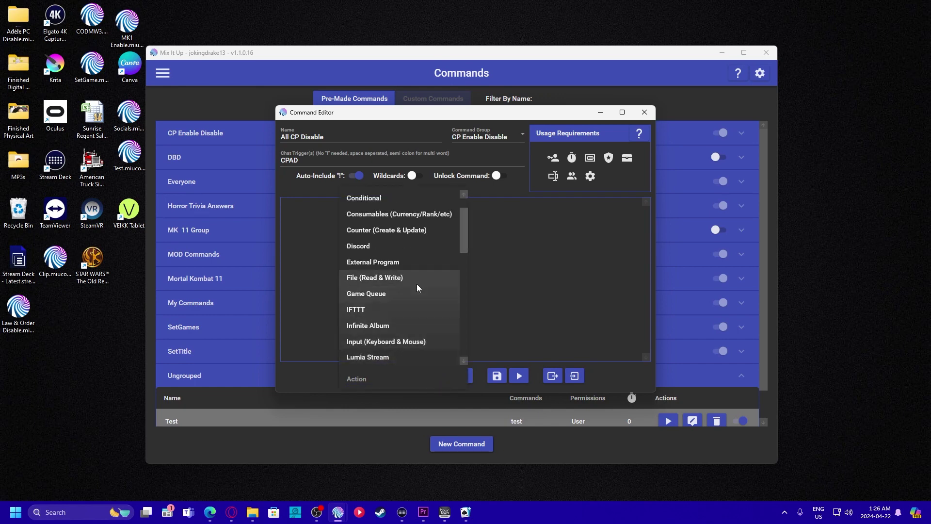
pyautogui.scroll(-2, 416, 286)
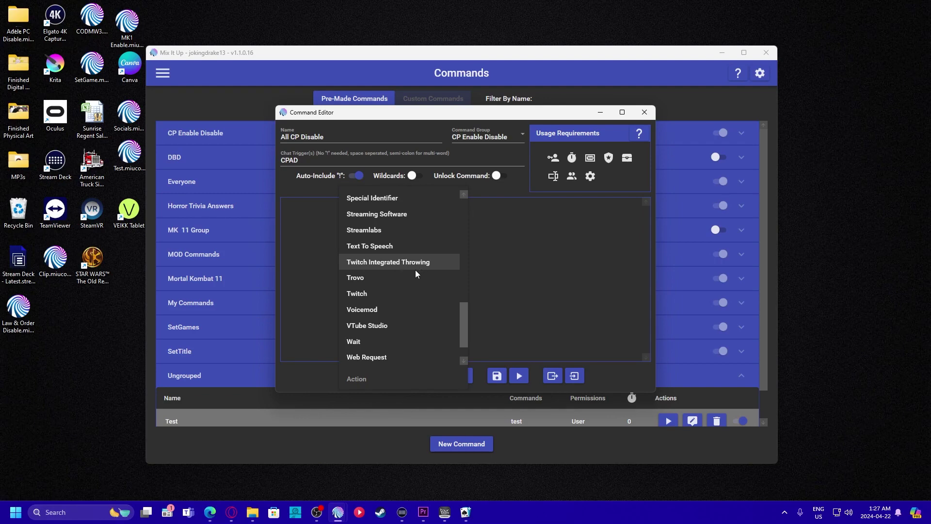
pyautogui.click(356, 295)
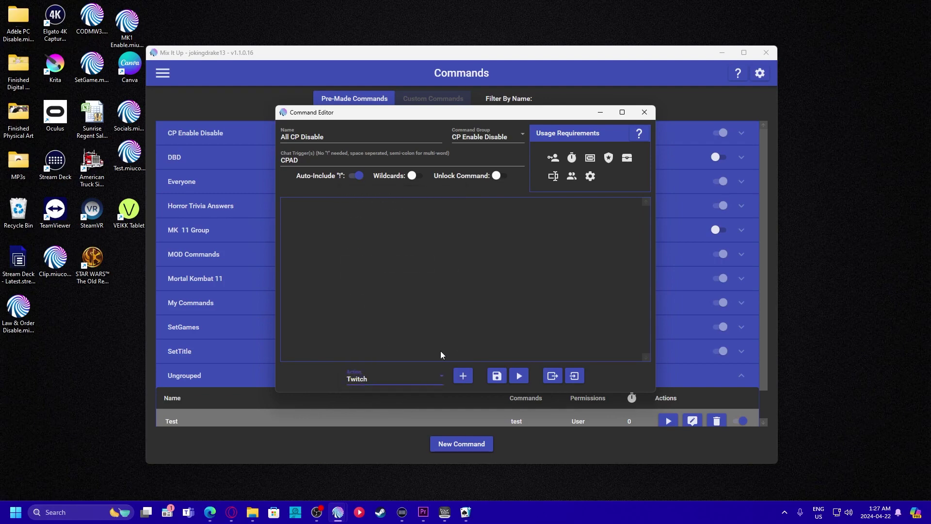
pyautogui.click(459, 376)
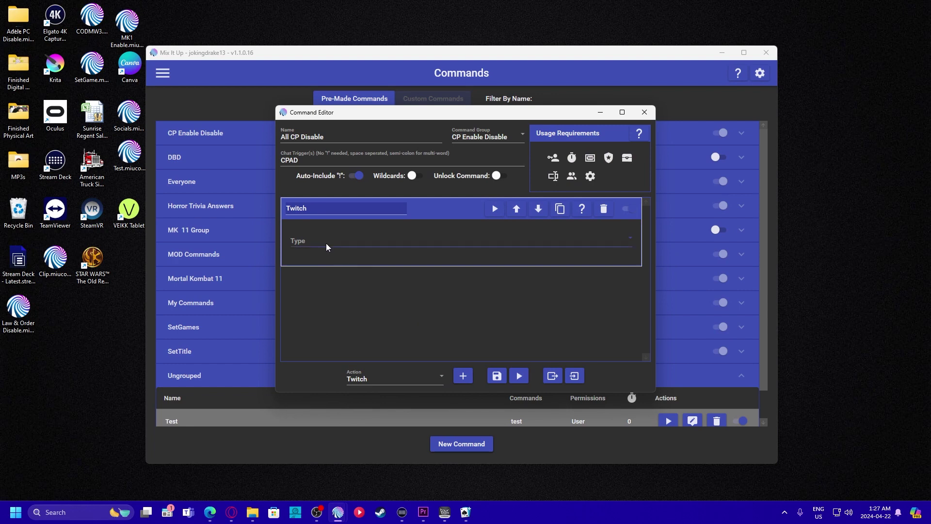
pyautogui.click(321, 243)
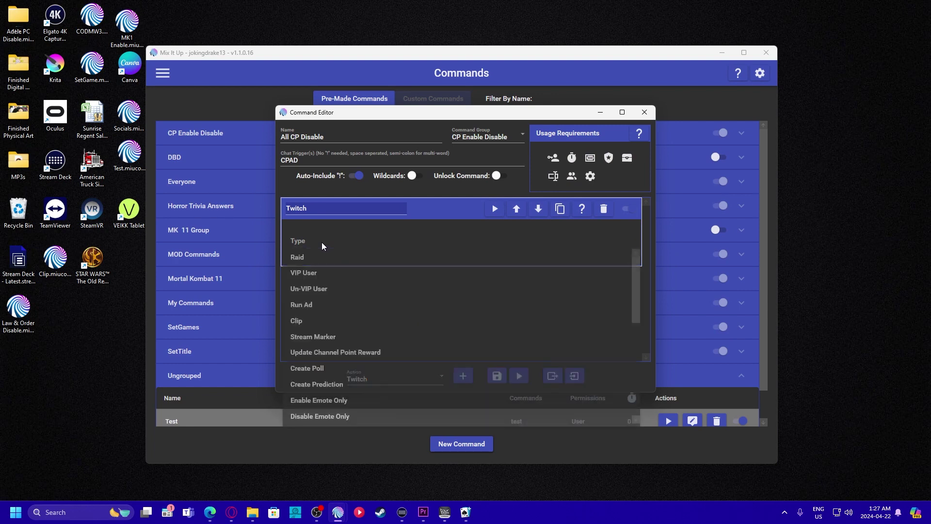
pyautogui.click(336, 352)
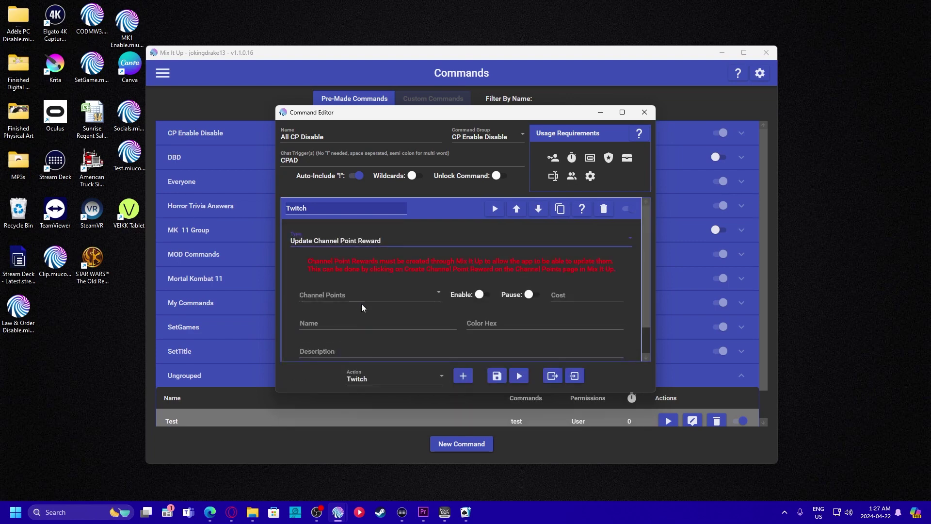
# Choose the 42 channel point reward, leaving it disabled, and rename the action to 42.
pyautogui.click(371, 294)
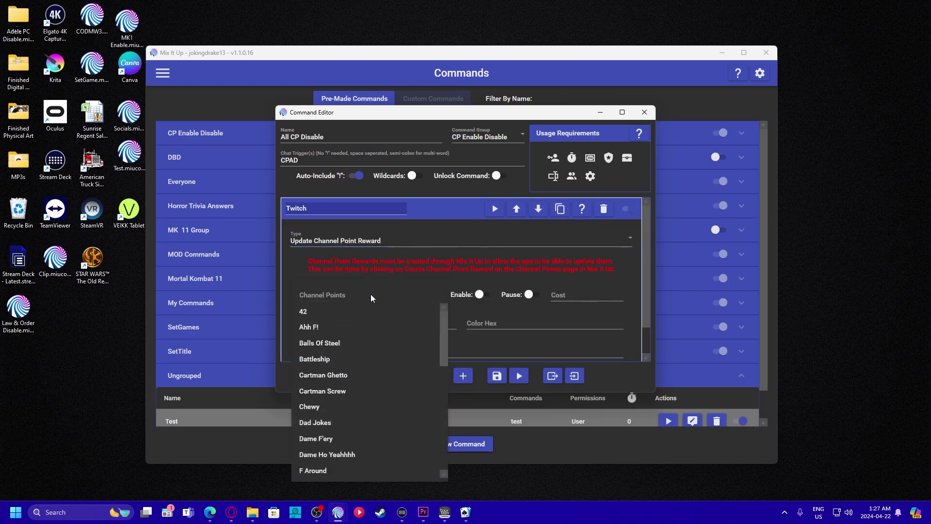
pyautogui.click(339, 311)
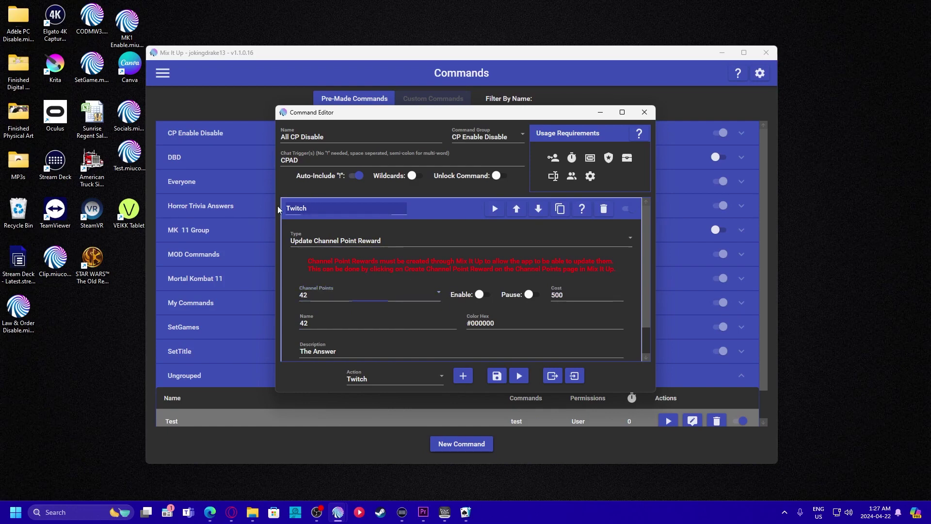
pyautogui.moveTo(308, 209); pyautogui.dragTo(288, 215)
pyautogui.write('42')
pyautogui.click(451, 205)
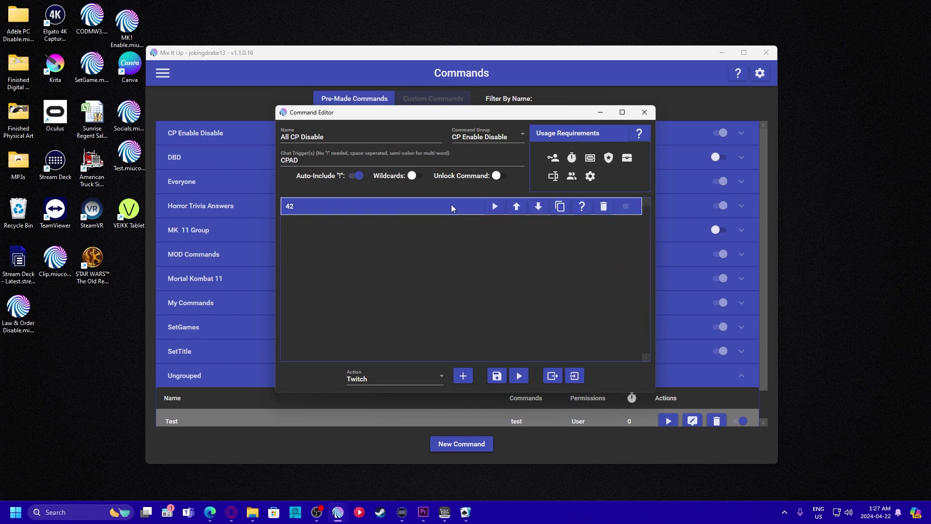
pyautogui.click(451, 204)
pyautogui.click(442, 209)
# Add a second Twitch action of type Update Channel Point Reward for the Ahh F! reward, with Enable turned off.
pyautogui.click(462, 377)
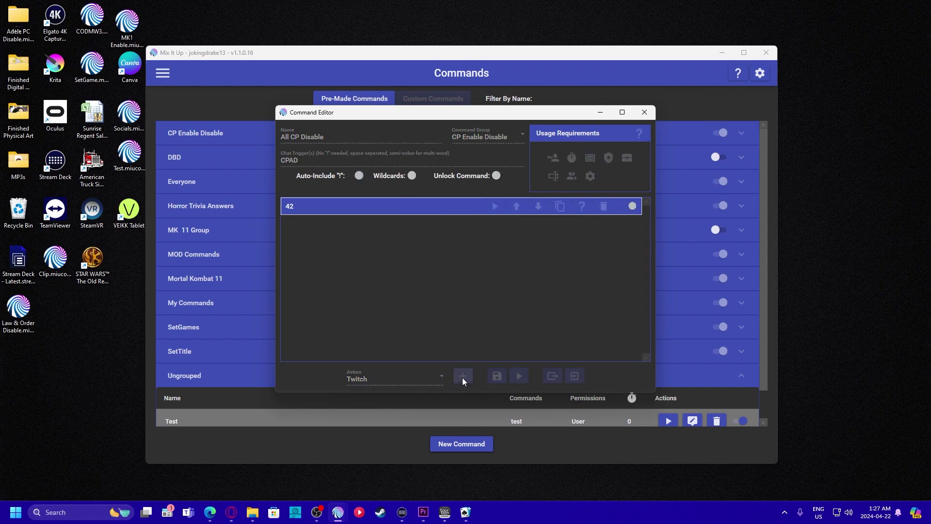
pyautogui.click(334, 260)
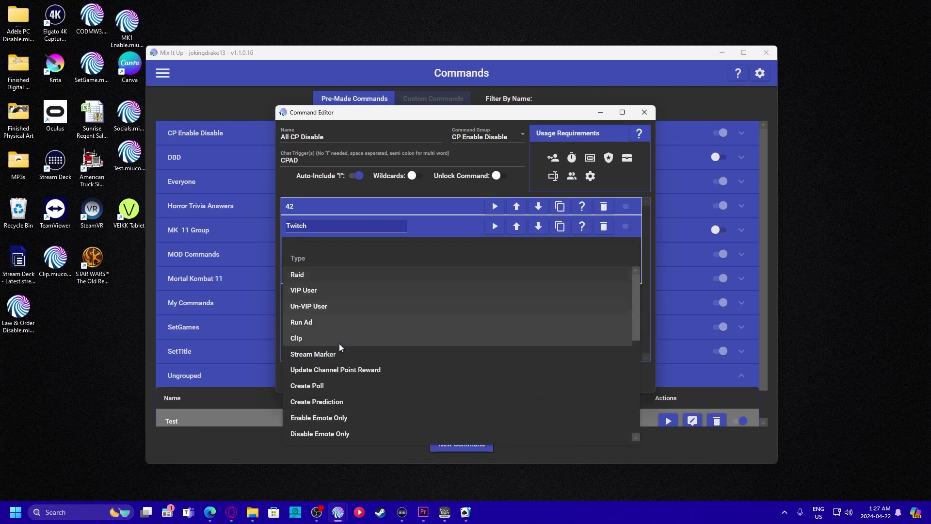
pyautogui.click(345, 370)
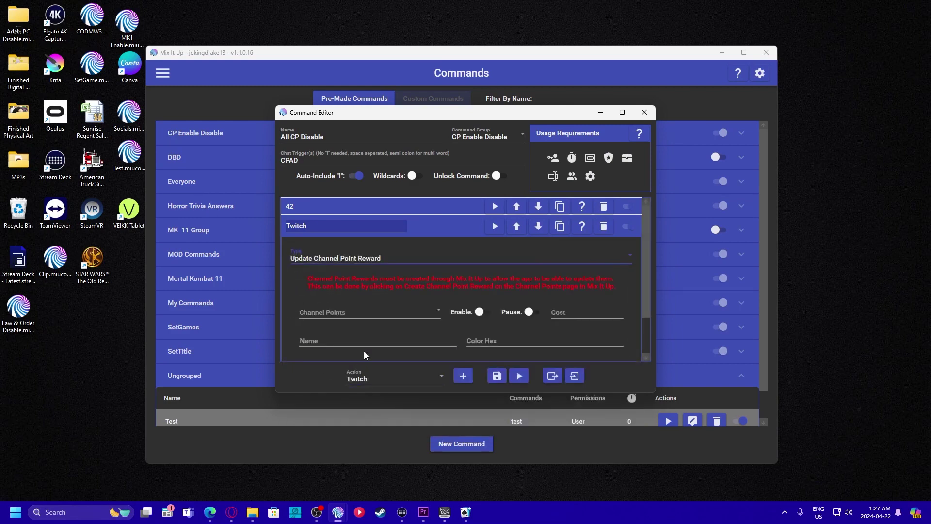
pyautogui.click(359, 312)
pyautogui.click(330, 350)
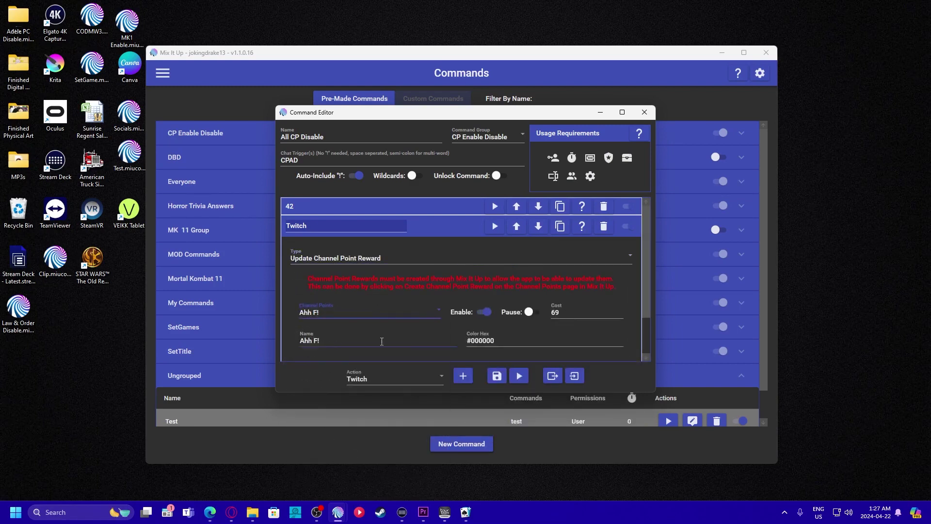
pyautogui.click(482, 314)
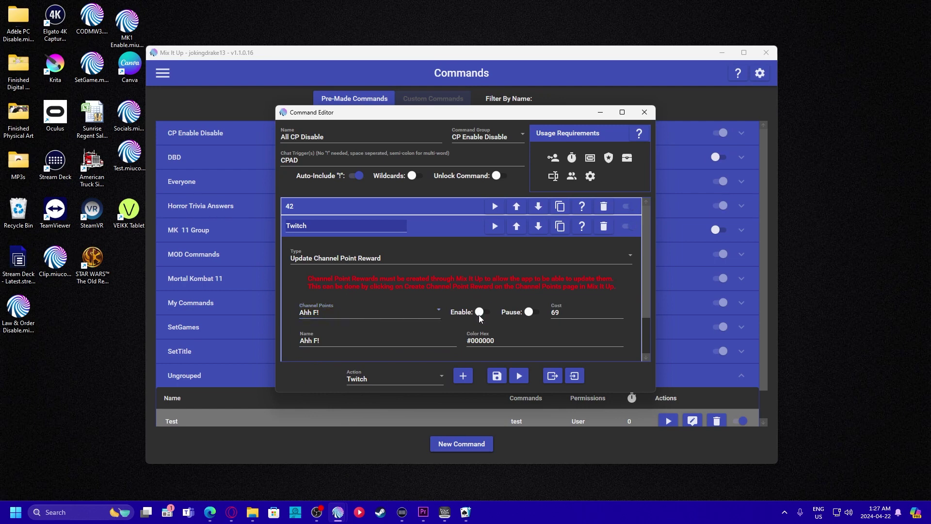
# Rename the second Twitch action to Ahh F and collapse it.
pyautogui.doubleClick(314, 228)
pyautogui.write('Ahh F')
pyautogui.click(433, 224)
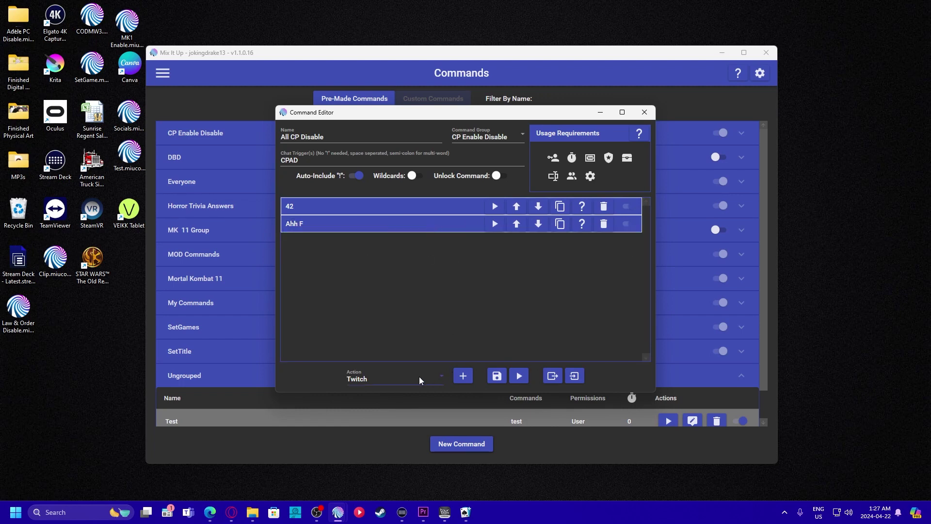
# Add a third Twitch action of type Update Channel Point Reward and choose the Balls Of Steel reward.
pyautogui.click(463, 376)
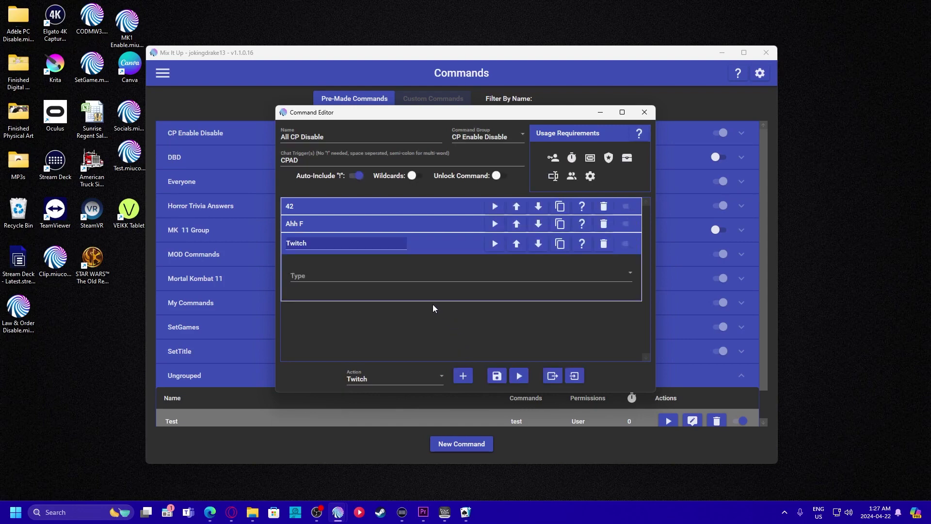
pyautogui.click(380, 274)
pyautogui.click(361, 387)
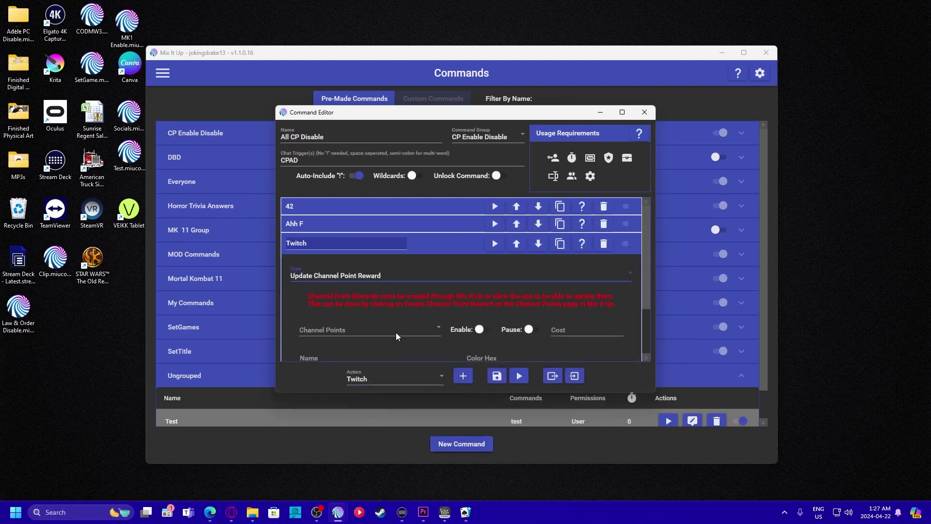
pyautogui.click(362, 331)
pyautogui.scroll(-1, 364, 327)
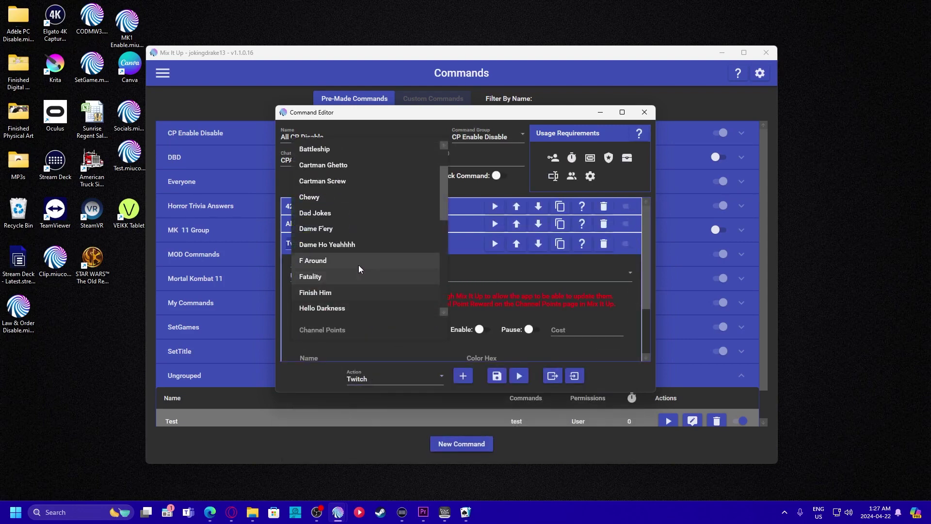
pyautogui.scroll(1, 353, 204)
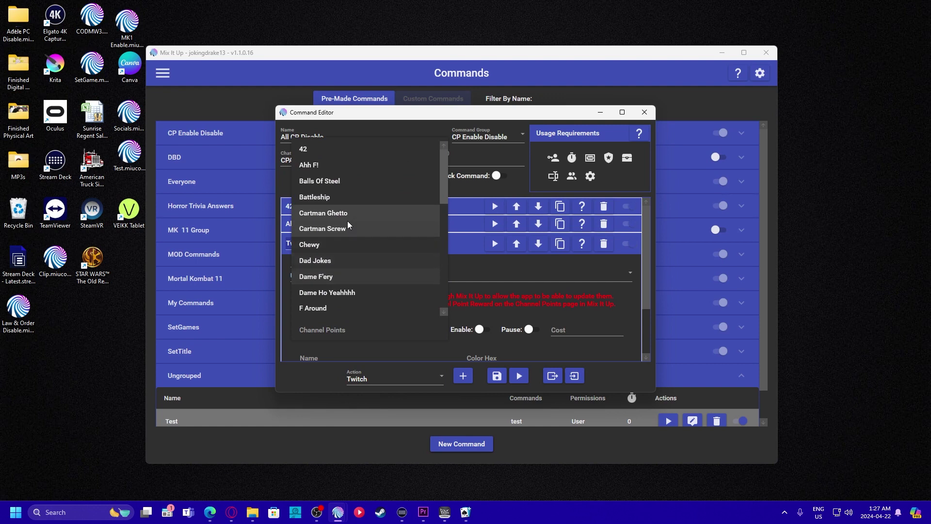
pyautogui.click(333, 184)
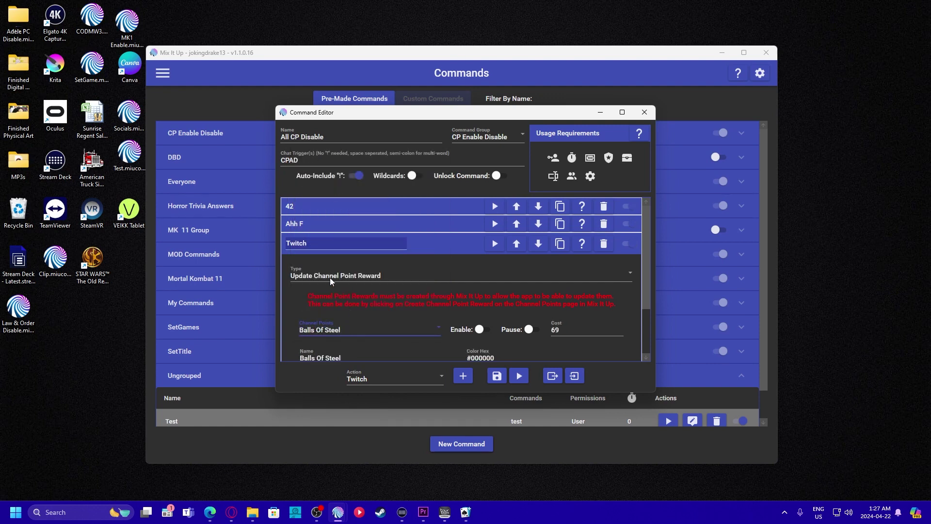
# Rename the third Twitch action to Balls and collapse it.
pyautogui.doubleClick(317, 245)
pyautogui.write('Balls')
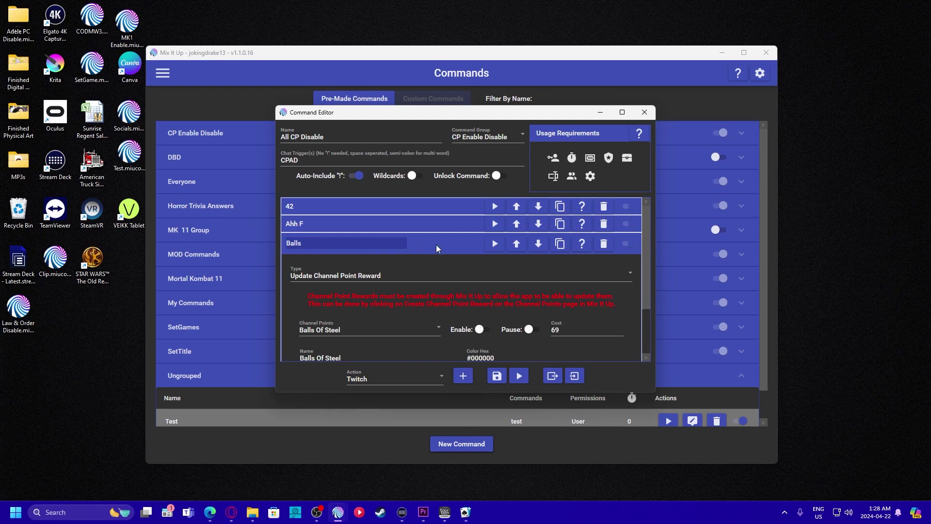
pyautogui.click(436, 245)
pyautogui.click(435, 245)
pyautogui.click(434, 242)
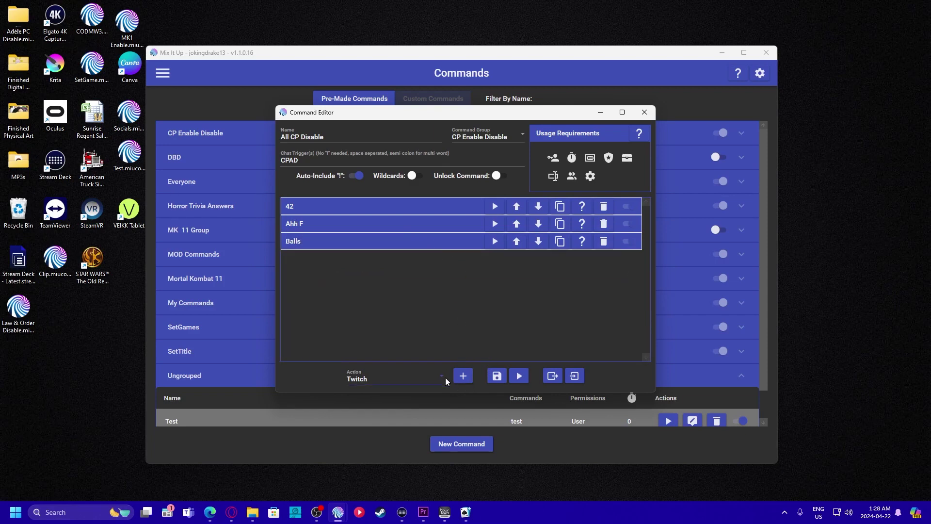
# Add a fourth Twitch action of type Update Channel Point Reward and choose the Battleship reward, with Enable off.
pyautogui.click(463, 377)
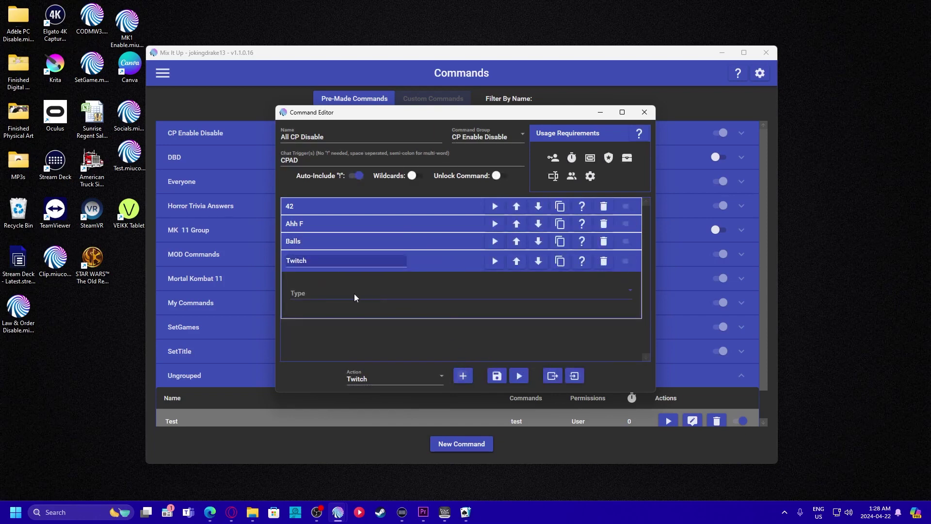
pyautogui.click(354, 294)
pyautogui.click(357, 404)
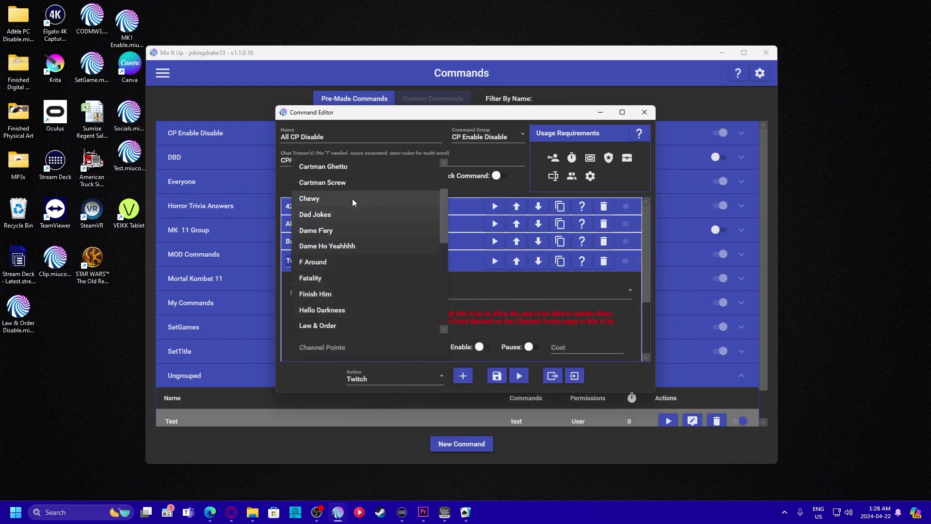
pyautogui.scroll(2, 352, 198)
pyautogui.click(326, 218)
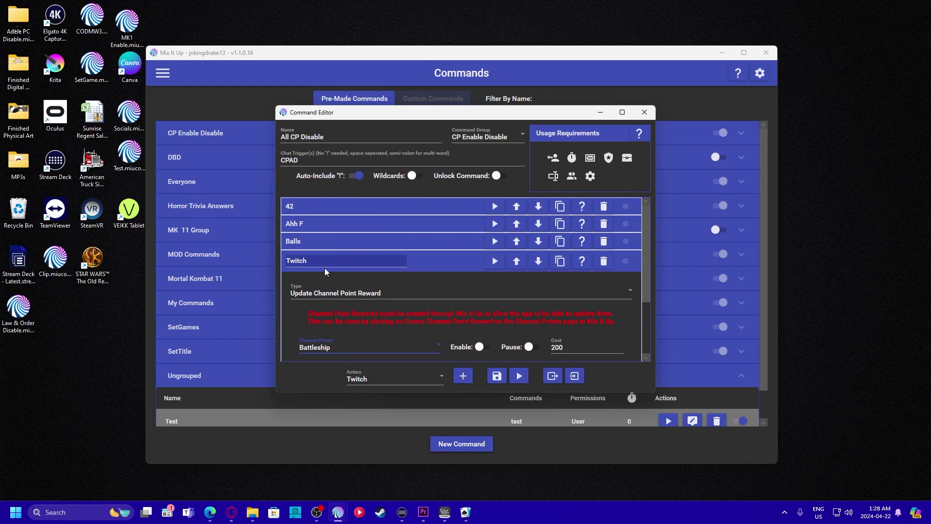
# Rename the fourth Twitch action to Battleship and collapse it.
pyautogui.moveTo(325, 265); pyautogui.dragTo(246, 276)
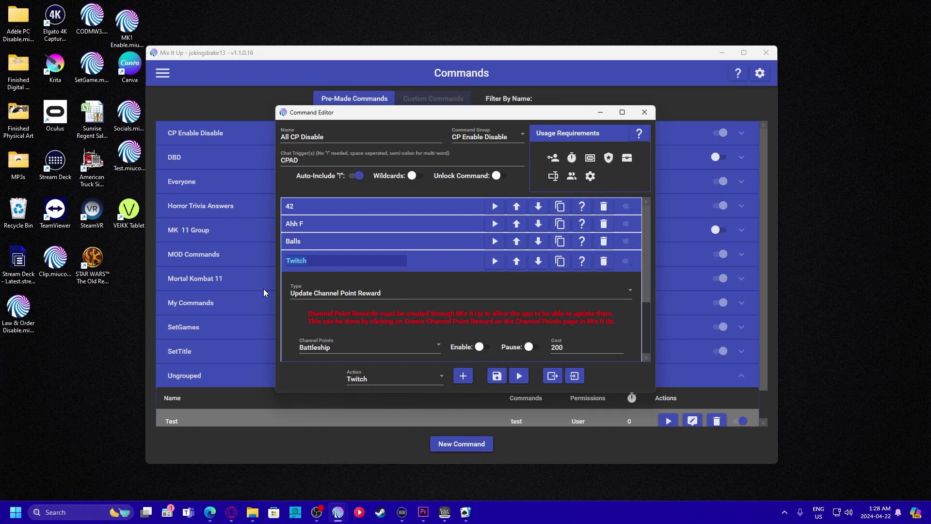
pyautogui.write('Battleship')
pyautogui.click(433, 262)
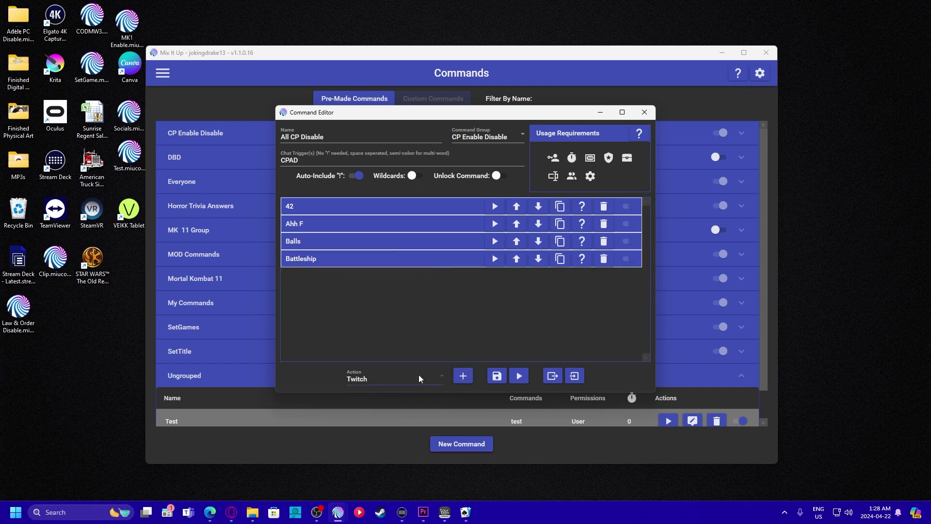
# Add a fifth Twitch action of type Update Channel Point Reward and choose the Cartman Ghetto reward, with Enable off.
pyautogui.click(464, 376)
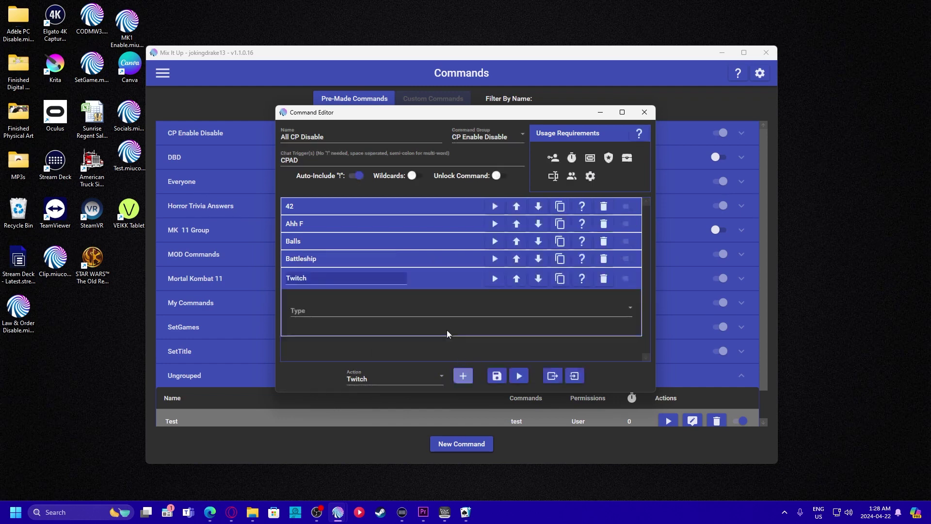
pyautogui.click(411, 313)
pyautogui.click(364, 423)
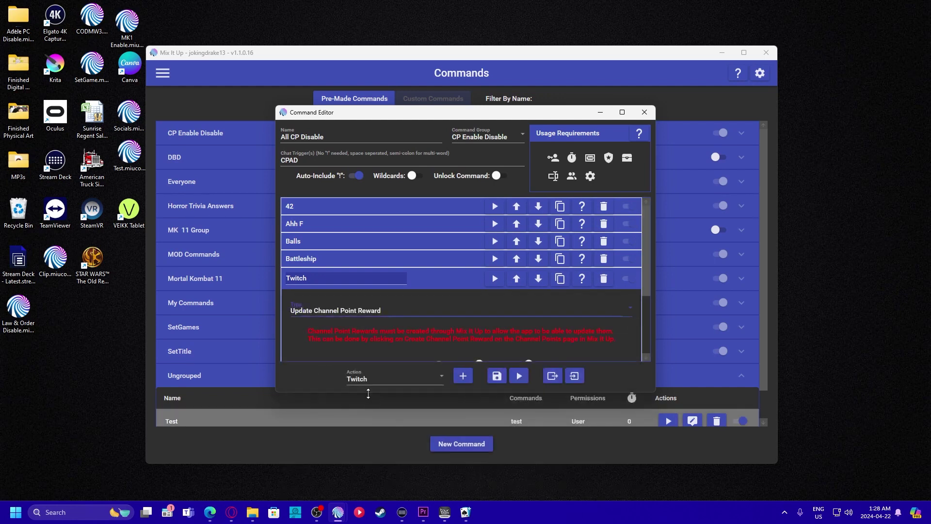
pyautogui.scroll(5, 405, 311)
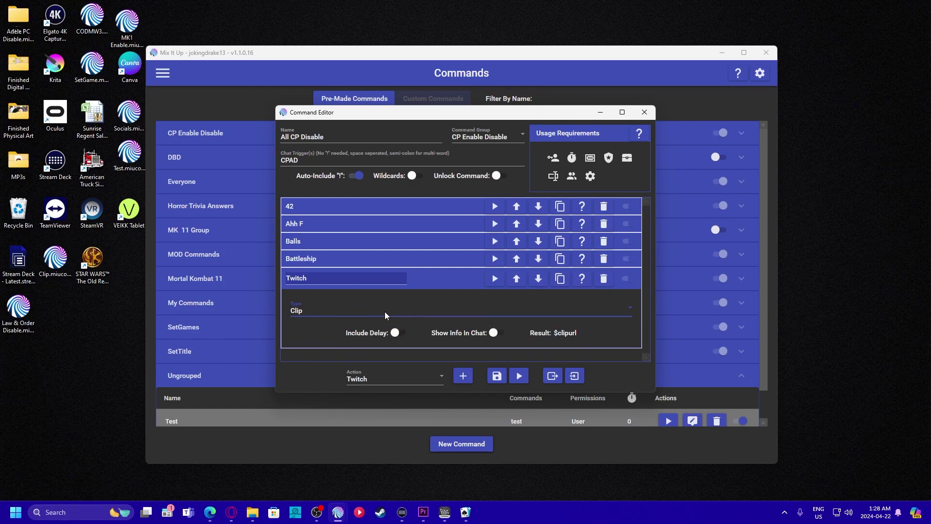
pyautogui.click(384, 312)
pyautogui.click(374, 345)
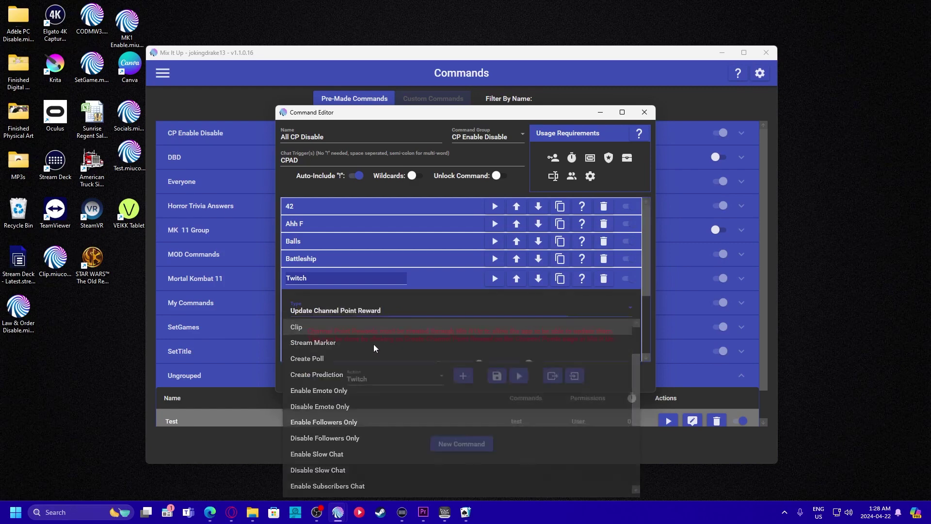
pyautogui.click(450, 280)
pyautogui.click(423, 276)
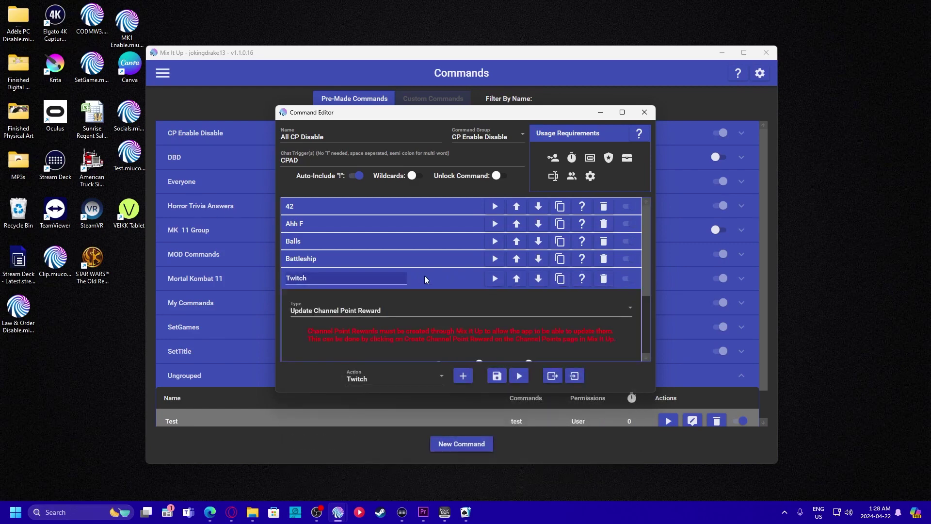
pyautogui.moveTo(645, 286); pyautogui.dragTo(638, 335)
pyautogui.click(360, 278)
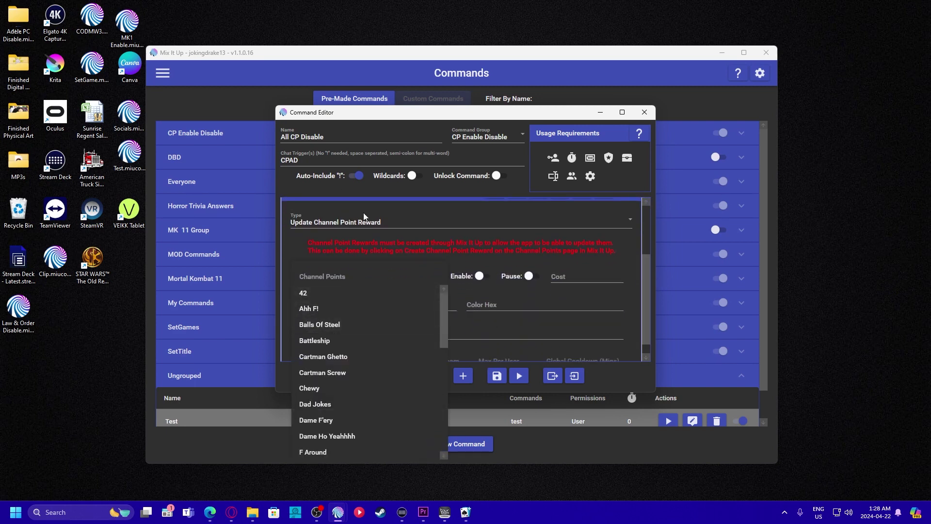
pyautogui.click(338, 355)
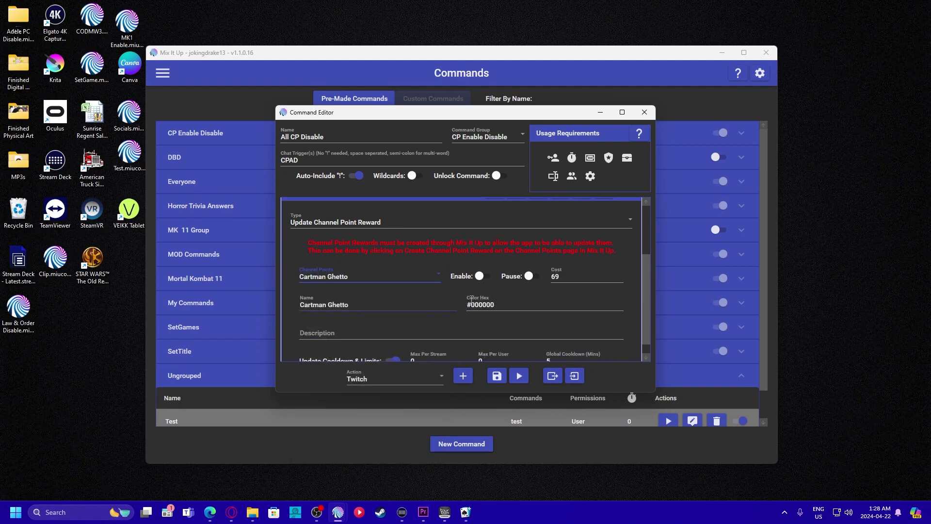
# Rename the fifth Twitch action to Cartman Ghetto and collapse it.
pyautogui.moveTo(645, 297); pyautogui.dragTo(646, 285)
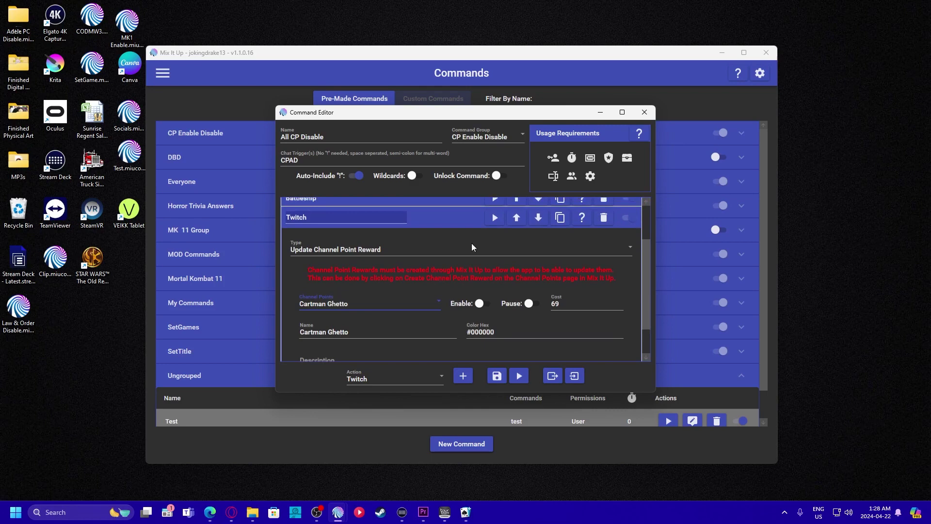
pyautogui.click(306, 216)
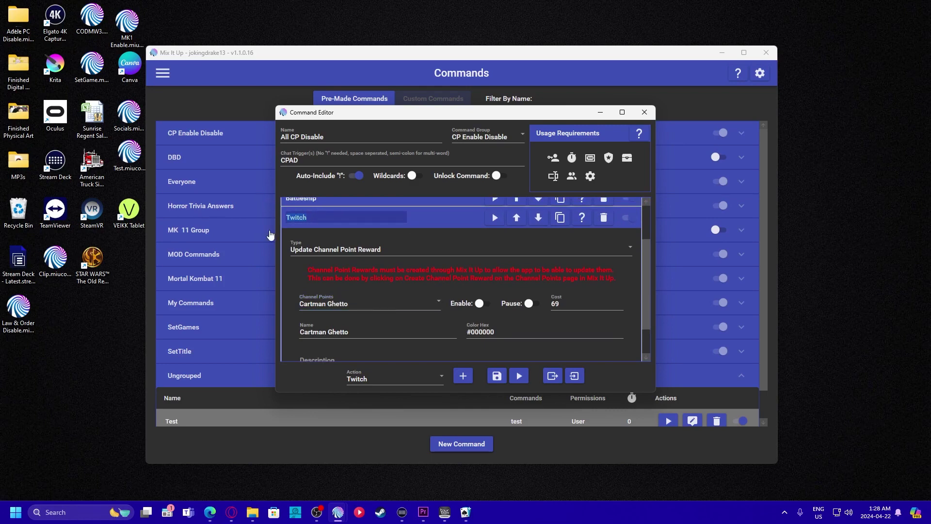
pyautogui.write('Cartman Ghetto')
pyautogui.click(441, 221)
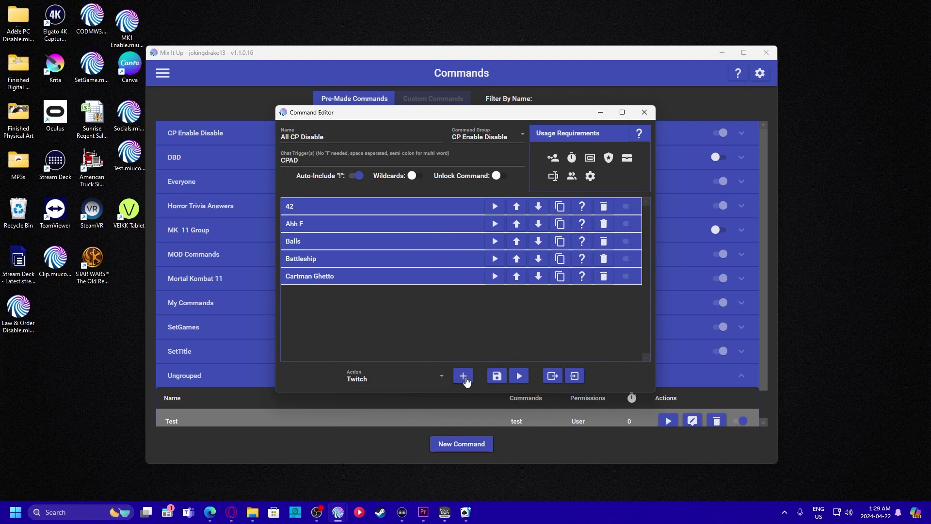
# Add a sixth Twitch action of type Update Channel Point Reward for the Cartman Screw reward, with Enable turned off.
pyautogui.click(491, 371)
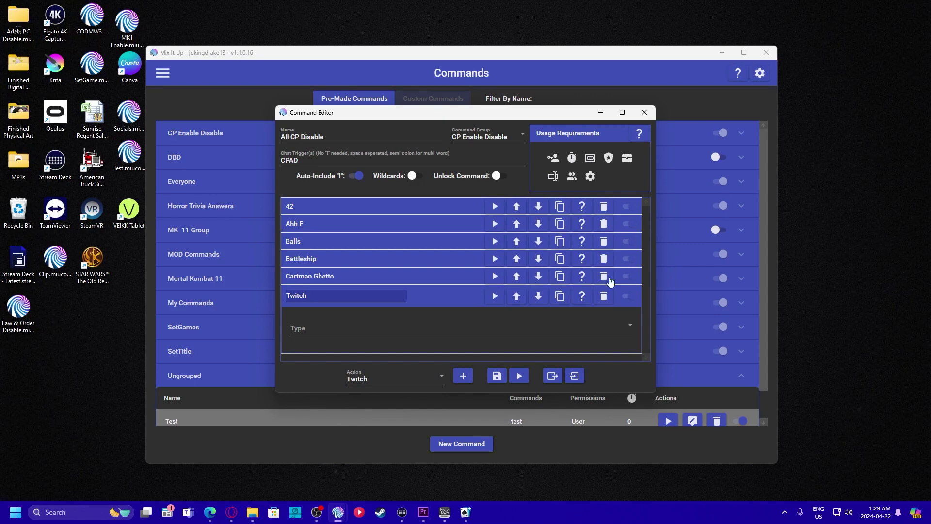
pyautogui.click(396, 324)
pyautogui.scroll(-2, 352, 282)
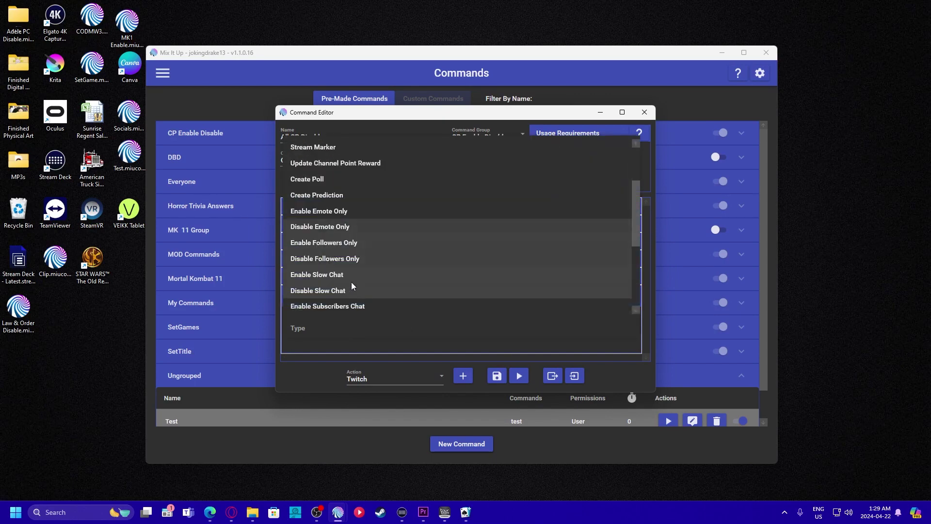
pyautogui.click(353, 164)
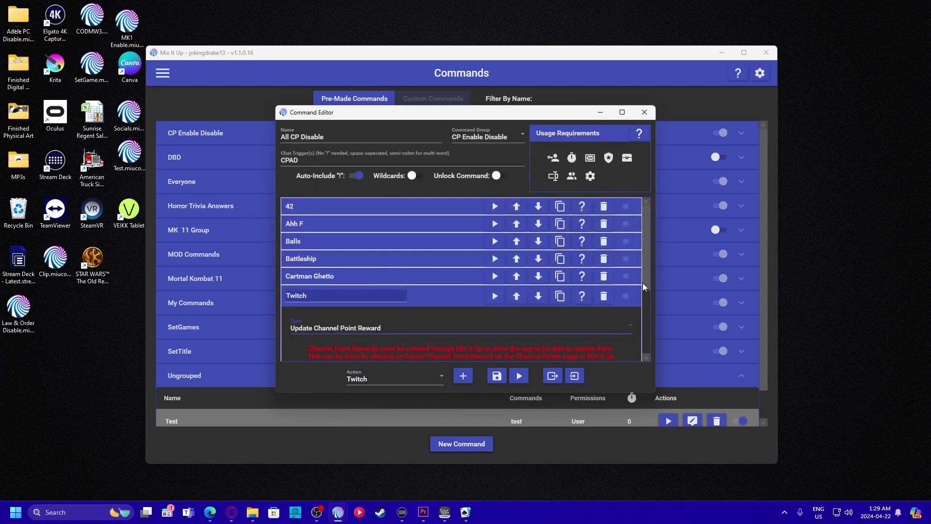
pyautogui.scroll(-3, 645, 280)
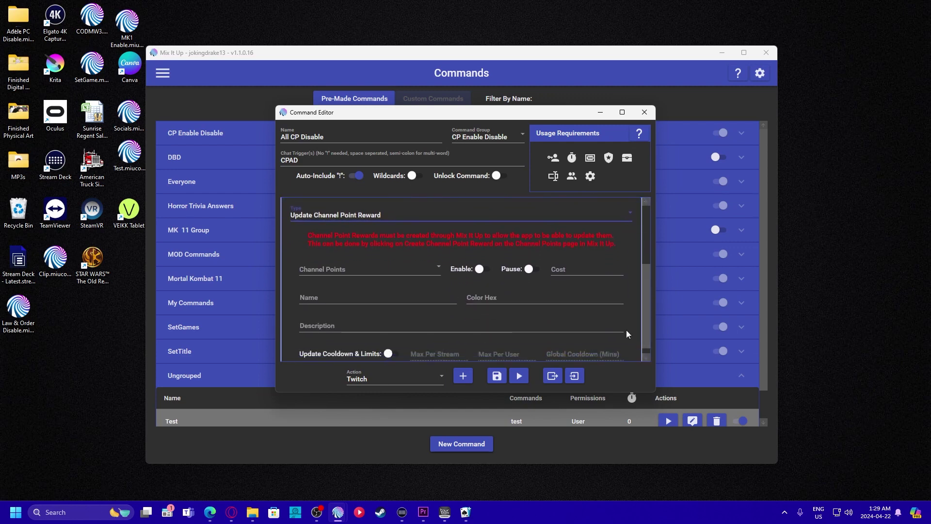
pyautogui.click(370, 268)
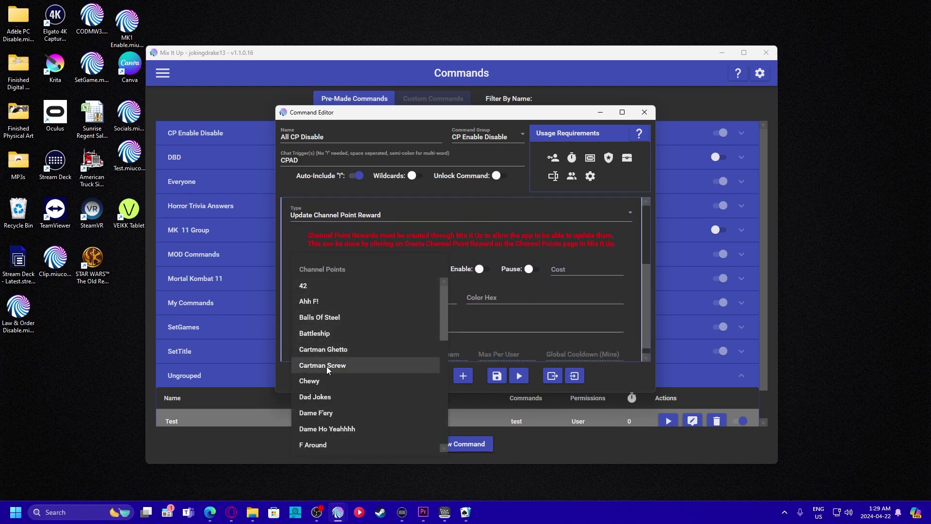
pyautogui.click(339, 367)
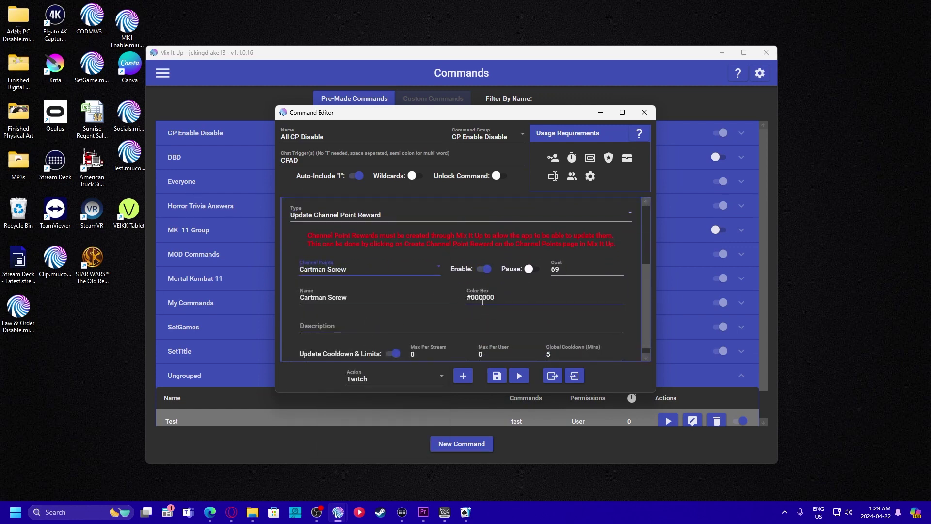
pyautogui.click(484, 270)
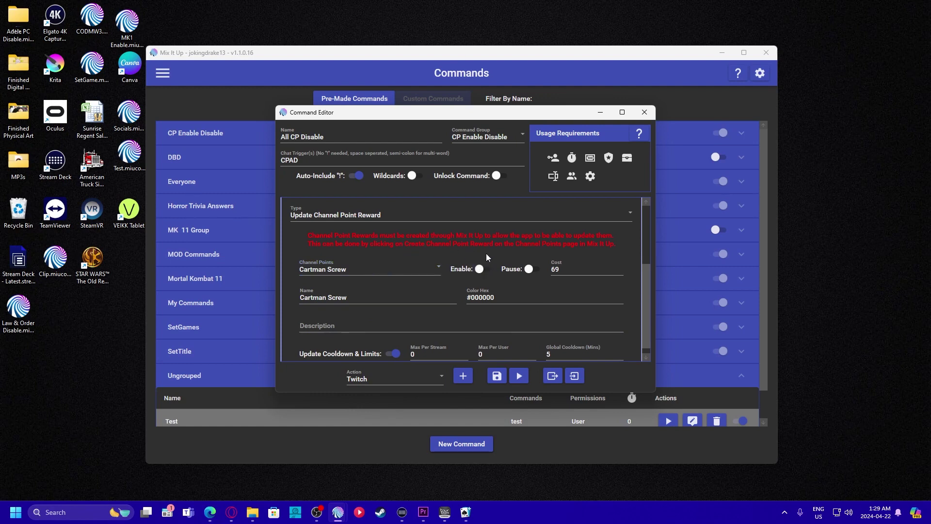
# Rename the sixth Twitch action to Cartman Screw and collapse it.
pyautogui.moveTo(647, 285); pyautogui.dragTo(641, 252)
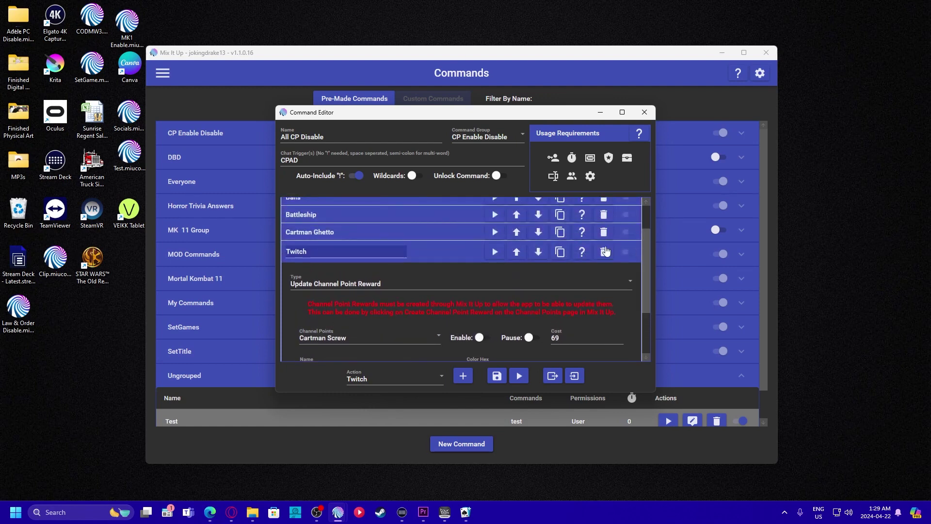
pyautogui.click(437, 232)
pyautogui.click(438, 233)
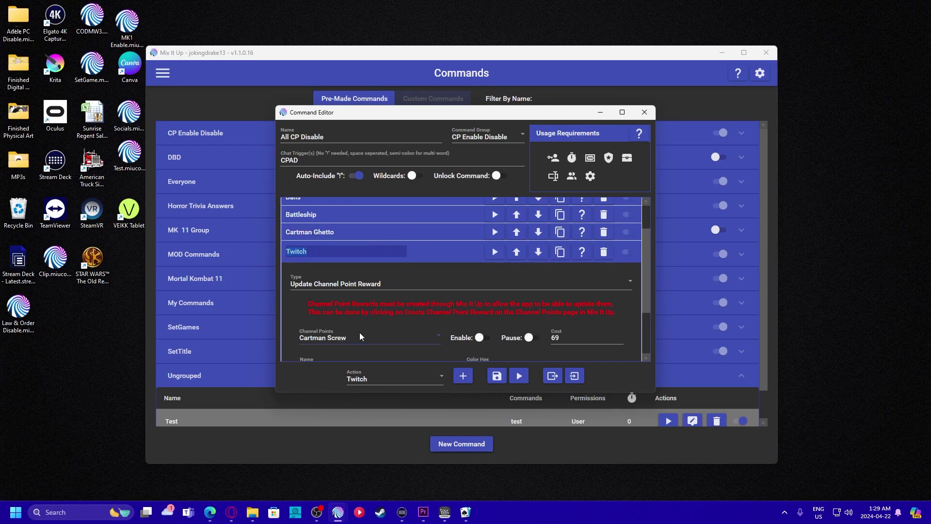
pyautogui.write('Cartman Screw')
pyautogui.click(434, 249)
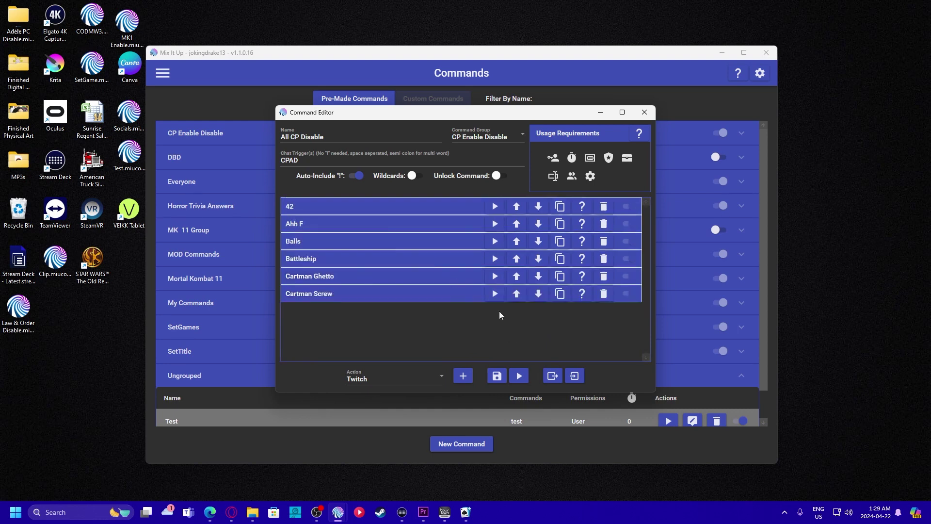
# Add a seventh Twitch action of type Update Channel Point Reward and choose the Chewy reward.
pyautogui.click(464, 376)
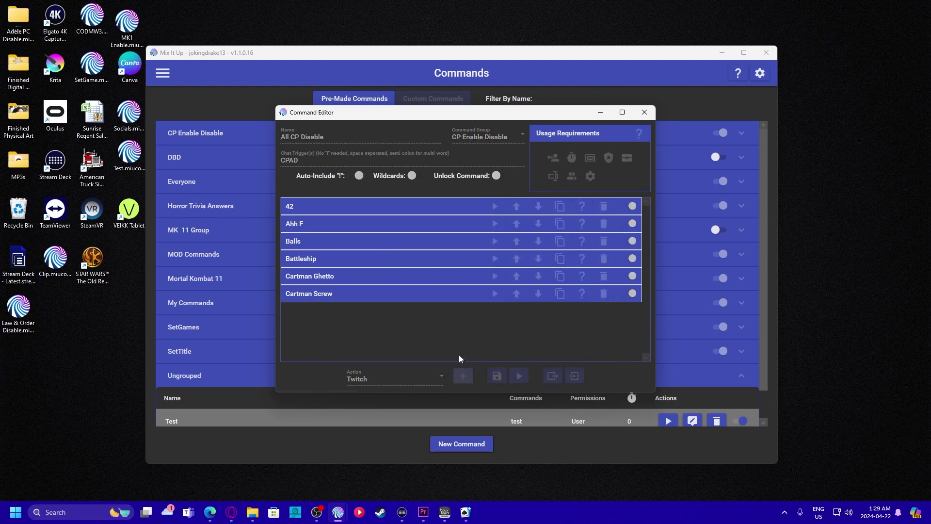
pyautogui.click(467, 337)
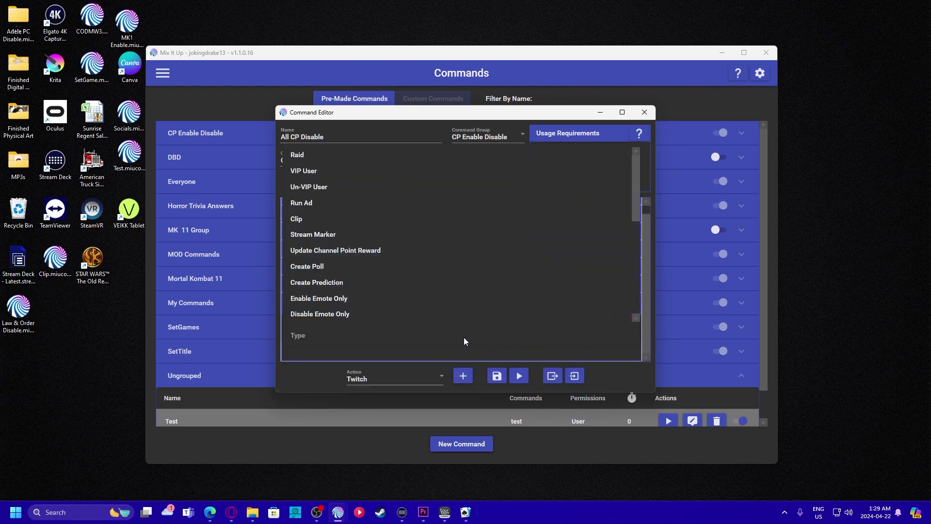
pyautogui.scroll(-3, 426, 272)
pyautogui.click(359, 156)
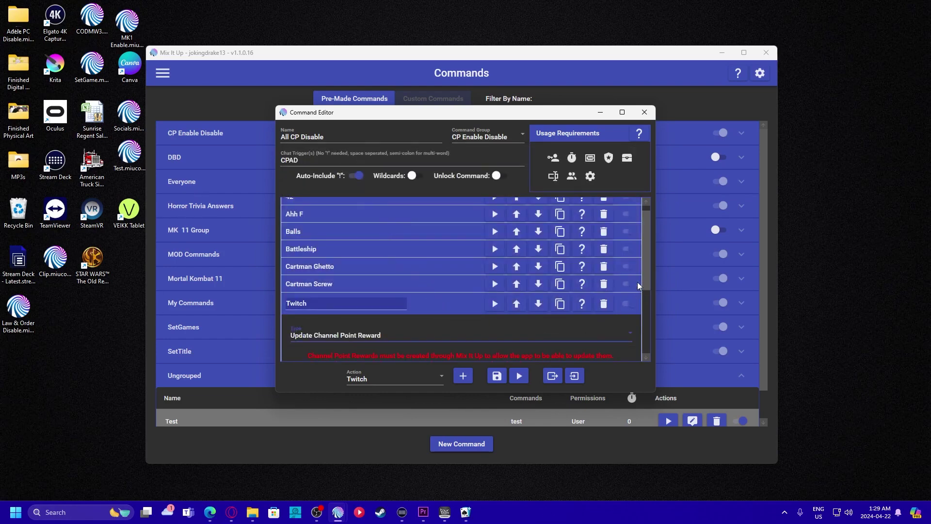
pyautogui.moveTo(647, 266); pyautogui.dragTo(645, 312)
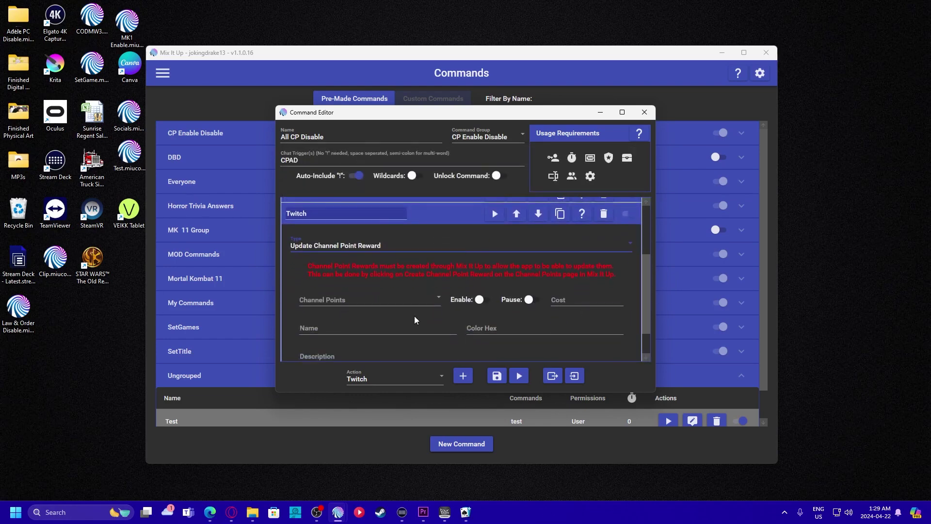
pyautogui.click(400, 300)
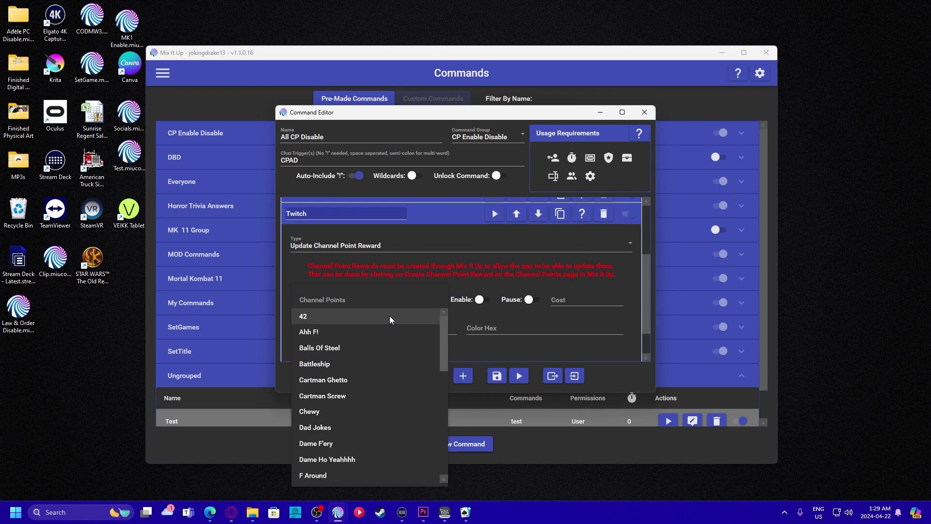
pyautogui.click(327, 415)
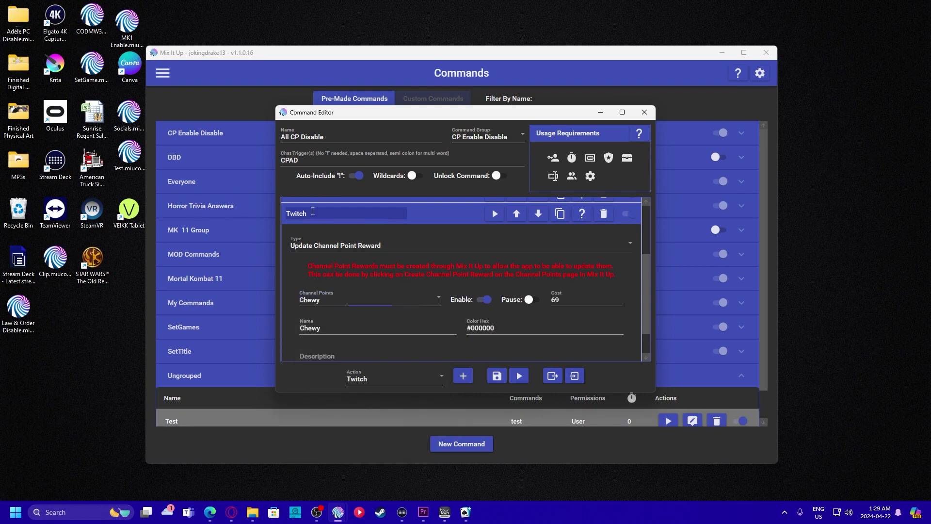
# Rename the seventh Twitch action to Chewy and collapse it.
pyautogui.doubleClick(313, 214)
pyautogui.write('Chewy')
pyautogui.click(431, 219)
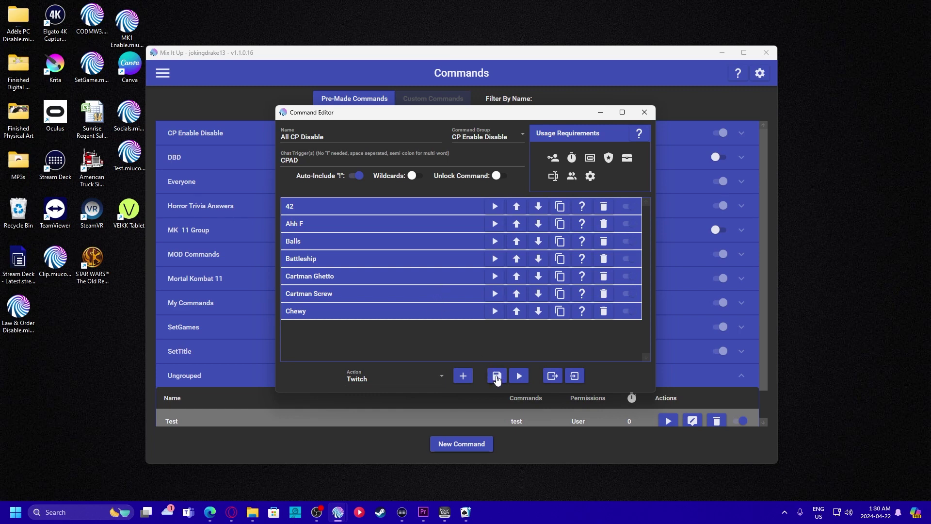
# Export the command to the Desktop as All CP Disable.miucommand, and save the command in the CP Enable Disable group.
pyautogui.click(552, 378)
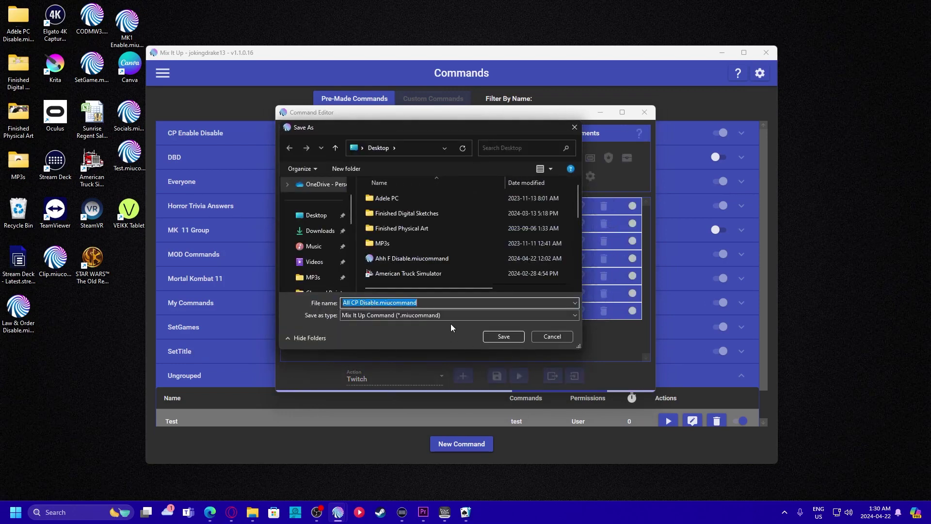
pyautogui.click(503, 338)
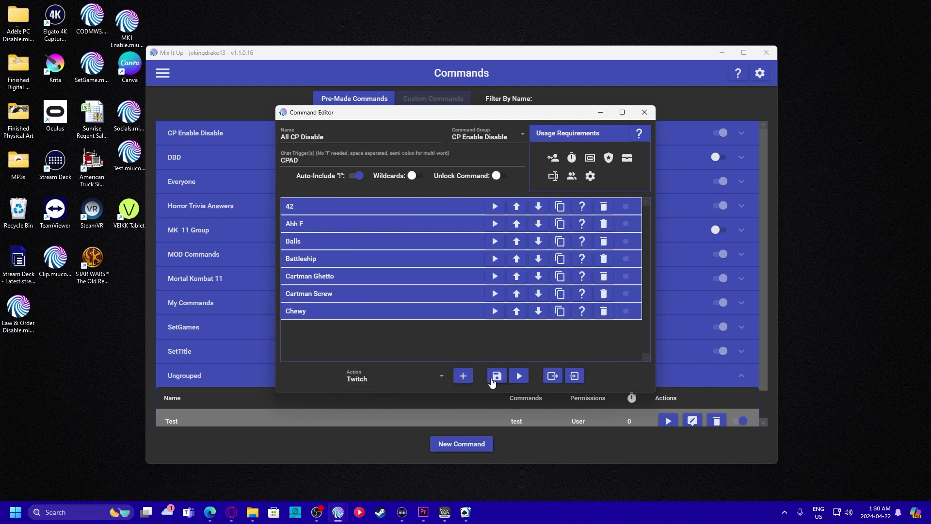
pyautogui.click(495, 377)
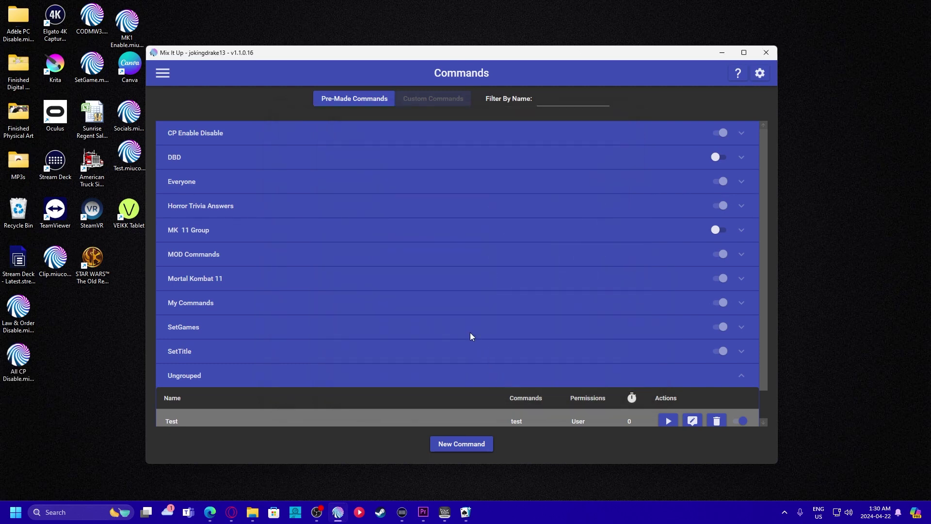
pyautogui.click(318, 136)
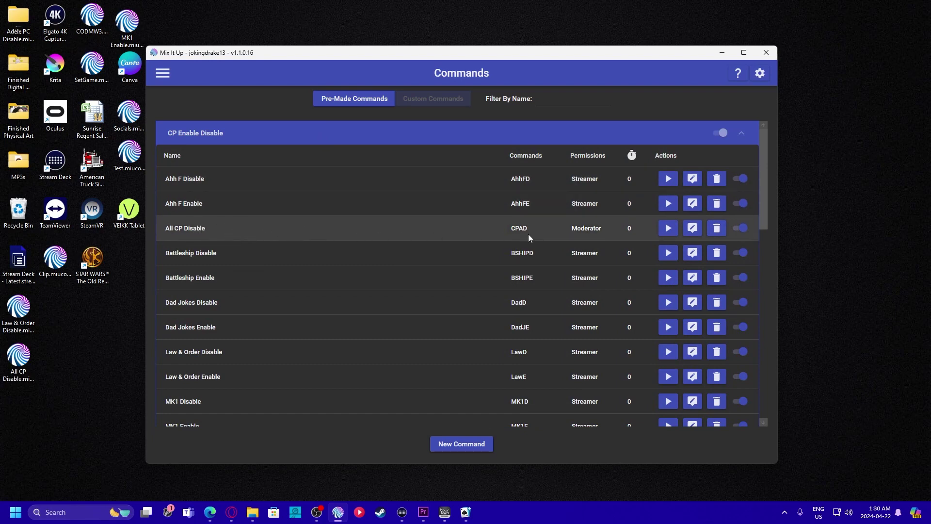
# Create a new command and import the actions from All CP Disable.miucommand on the Desktop.
pyautogui.click(473, 445)
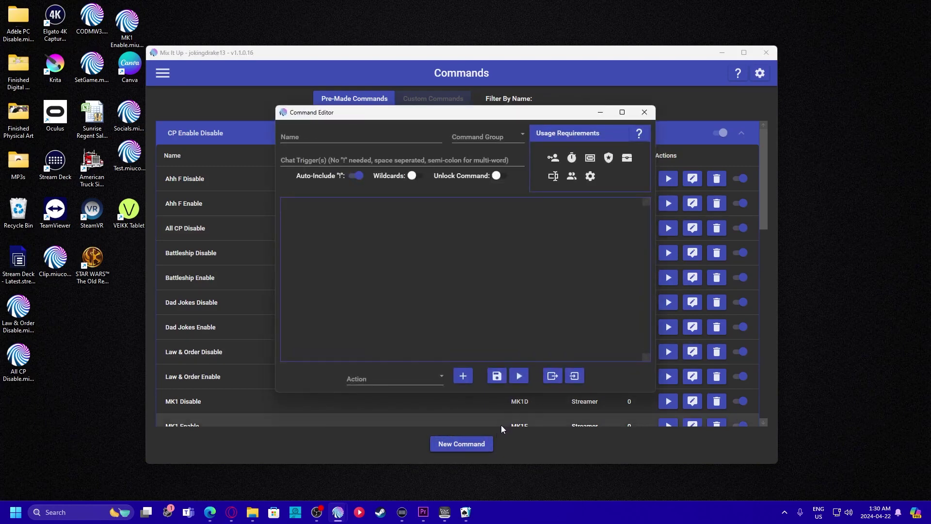
pyautogui.click(575, 376)
pyautogui.click(415, 273)
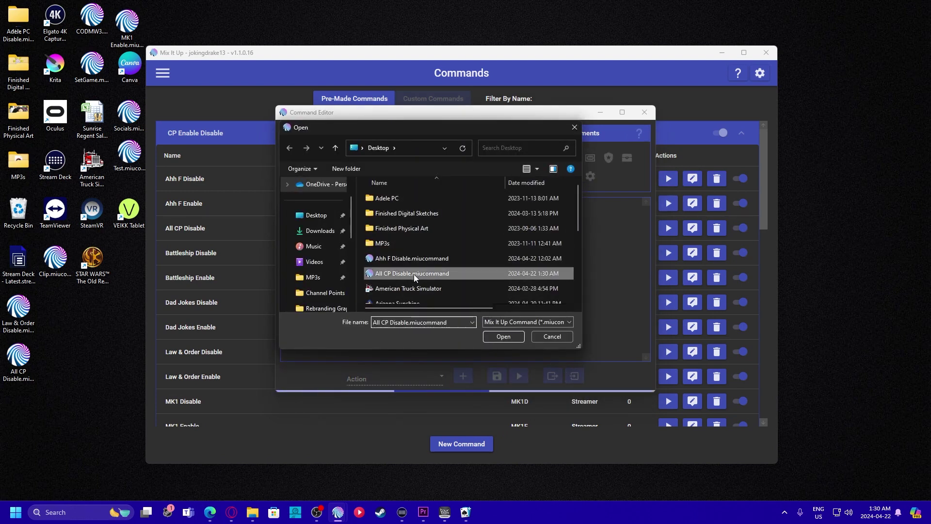
pyautogui.click(510, 336)
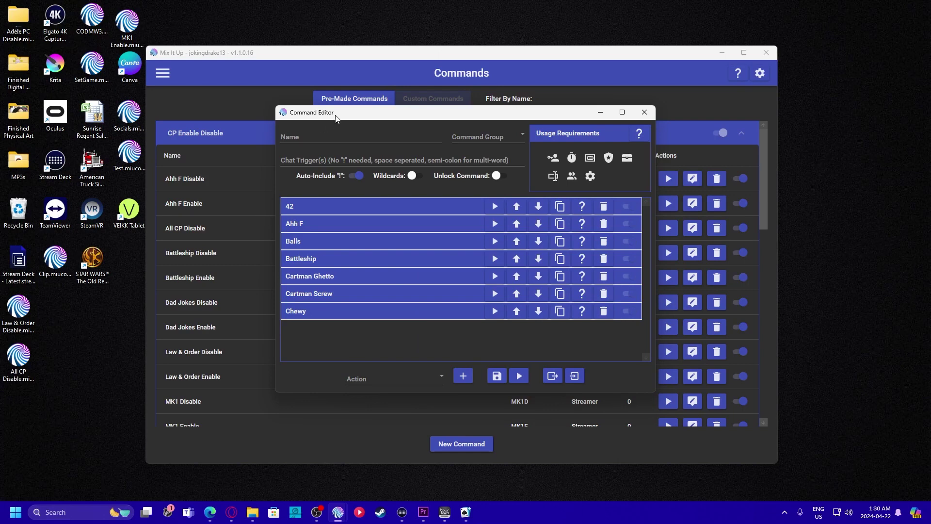
# Name the new command All CP Enable, assign it to the CP Enable Disable group and set its chat trigger to CPAE.
pyautogui.moveTo(350, 116); pyautogui.dragTo(262, 255)
pyautogui.click(218, 280)
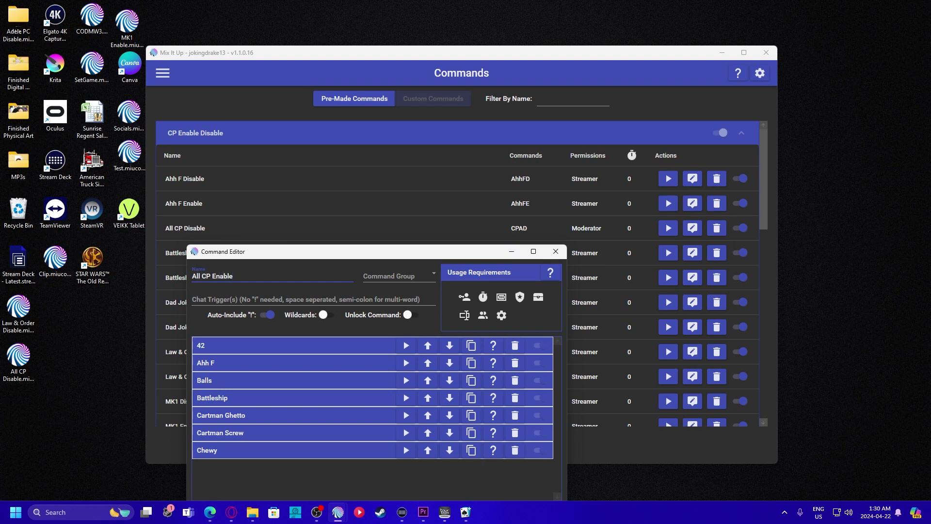
pyautogui.click(413, 276)
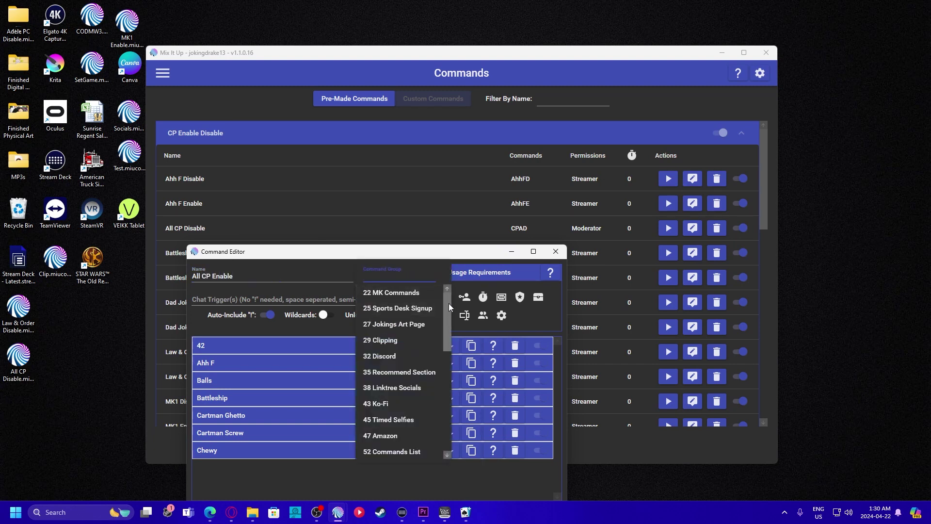
pyautogui.moveTo(450, 307); pyautogui.dragTo(447, 362)
pyautogui.click(400, 404)
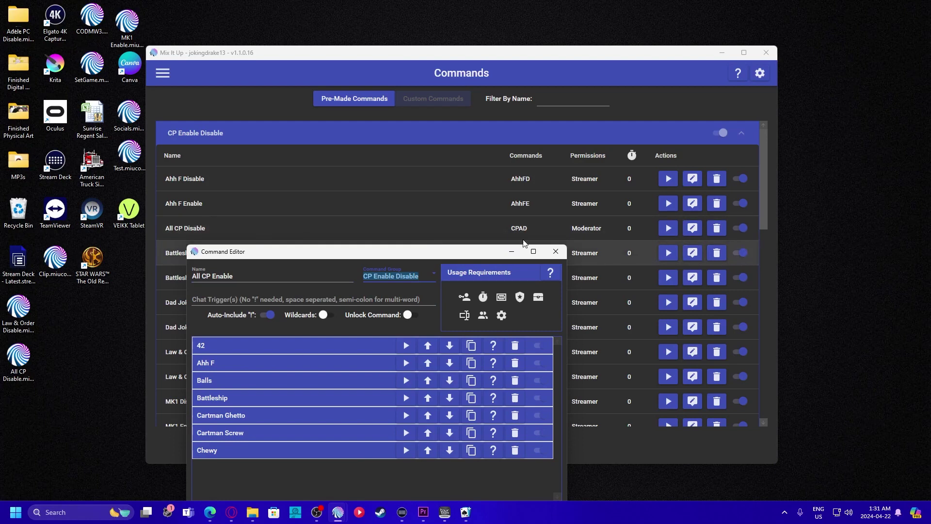
pyautogui.click(201, 300)
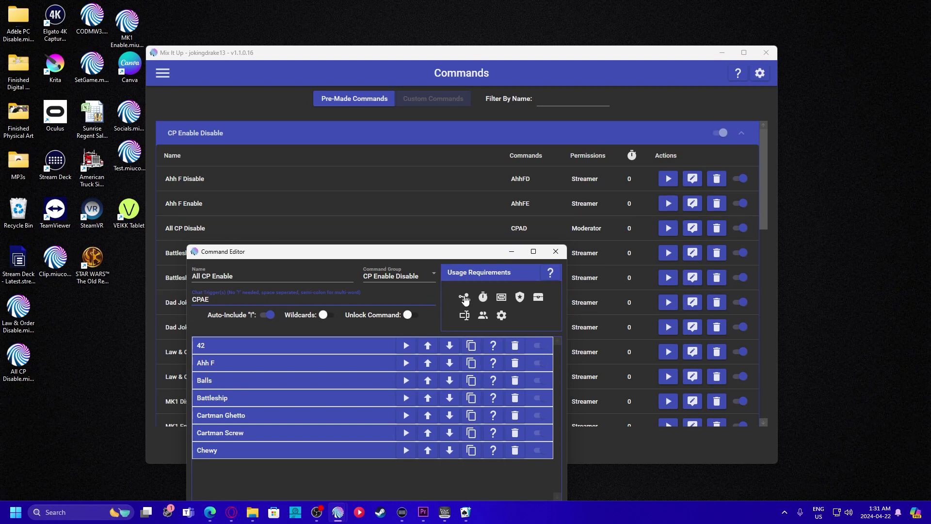
# Set the role usage requirement of the All CP Enable command to Moderator.
pyautogui.click(465, 297)
pyautogui.click(480, 368)
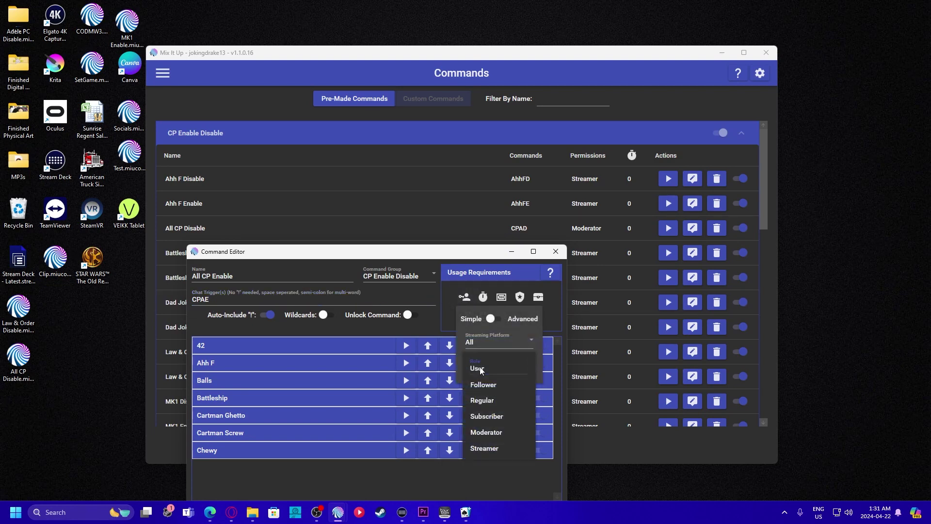
pyautogui.click(487, 431)
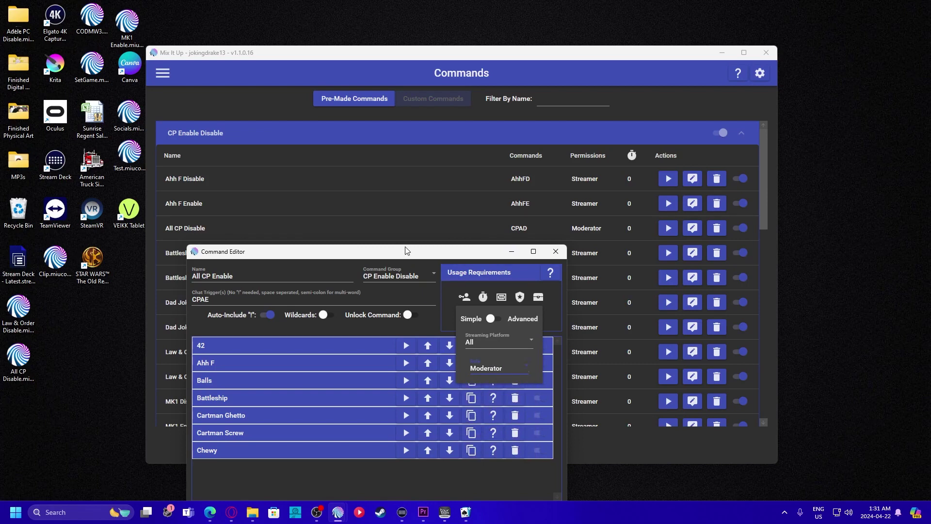
pyautogui.click(430, 299)
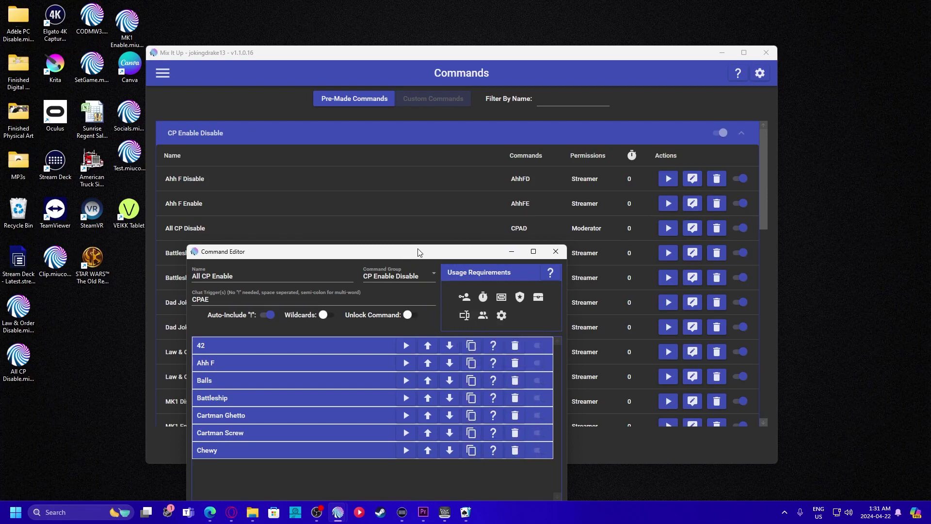
# Turn on Enable for the channel point reward in the 42 action and collapse the action.
pyautogui.moveTo(420, 251); pyautogui.dragTo(444, 140)
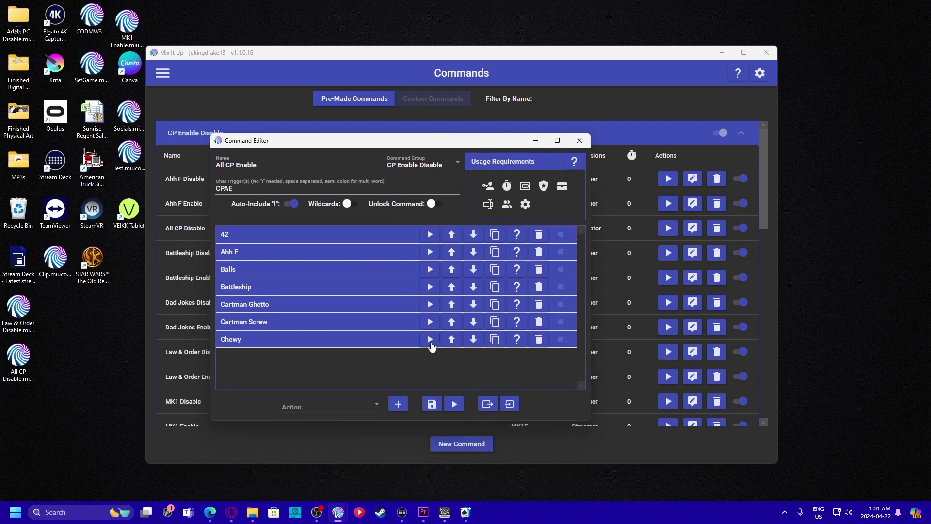
pyautogui.click(339, 234)
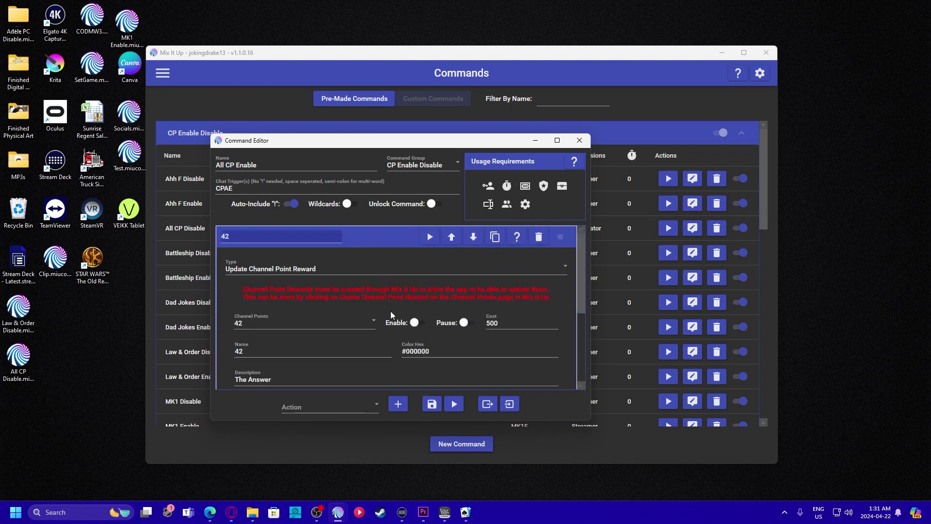
pyautogui.click(416, 323)
pyautogui.click(396, 237)
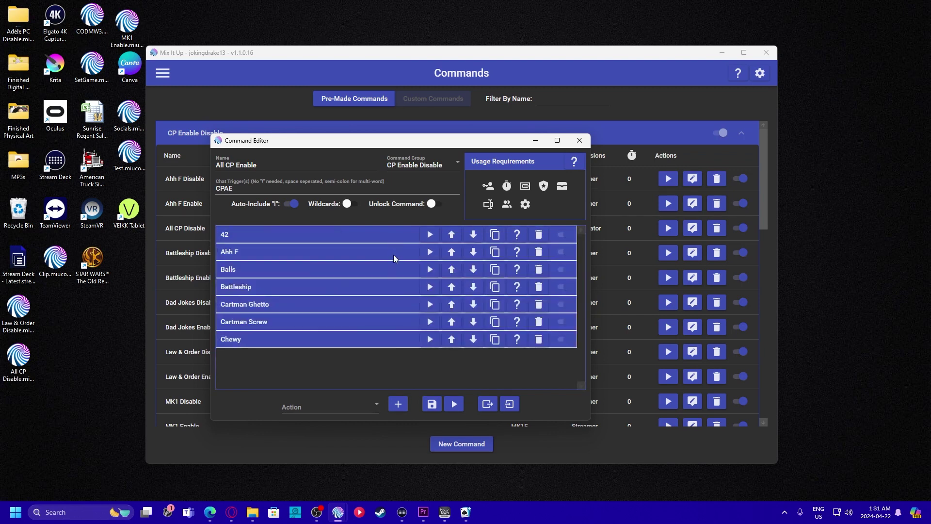
# Turn on Enable for the rewards in the Ahh F and Balls actions, collapsing each action.
pyautogui.click(394, 255)
pyautogui.click(420, 340)
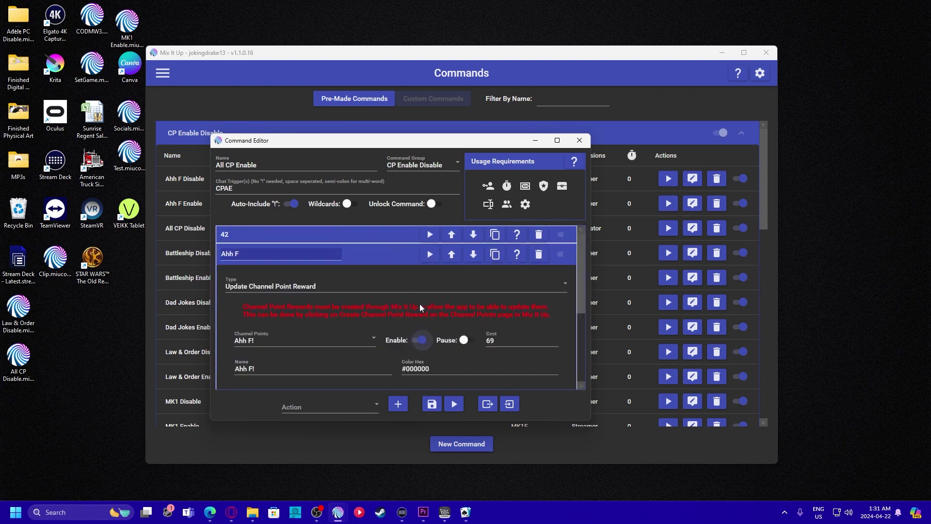
pyautogui.click(401, 254)
pyautogui.click(402, 271)
pyautogui.click(416, 357)
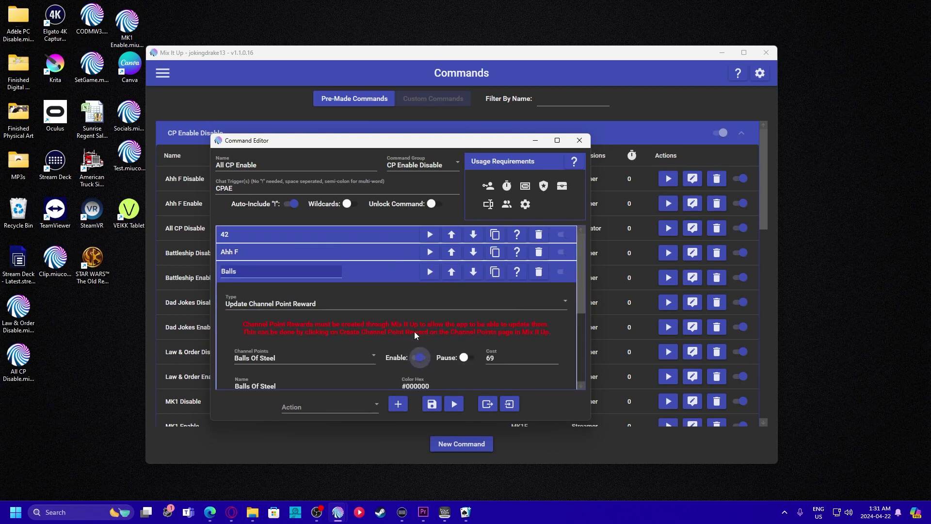
pyautogui.click(402, 272)
# Turn on Enable for the rewards in the Cartman Ghetto and Battleship actions, collapsing each action.
pyautogui.click(402, 303)
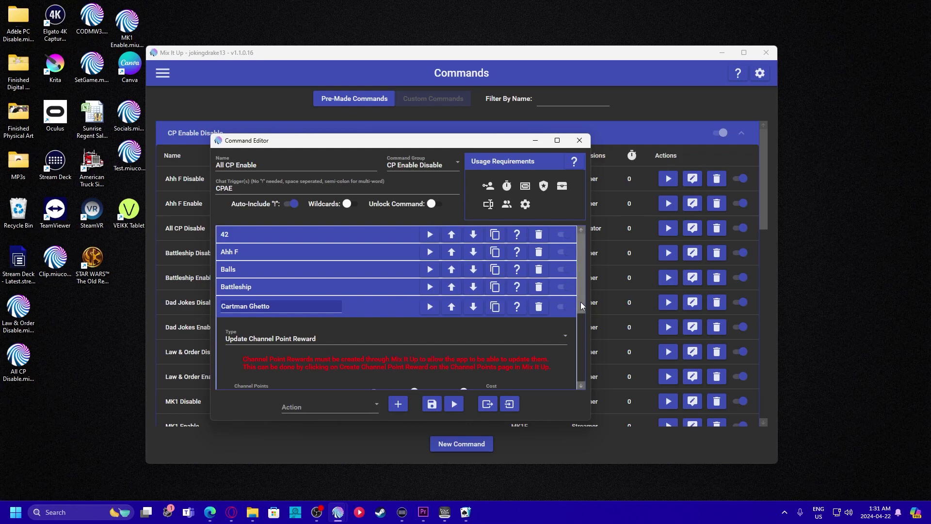
pyautogui.scroll(-2, 581, 302)
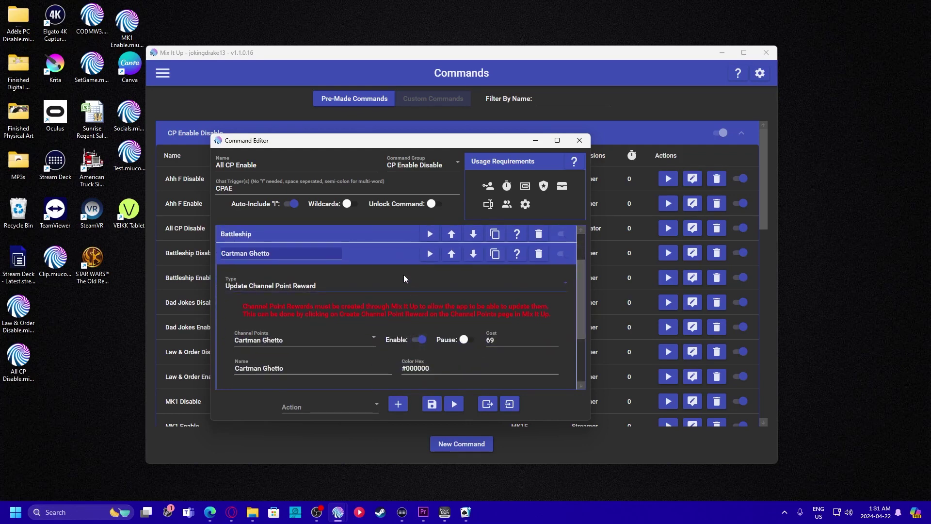
pyautogui.click(392, 252)
pyautogui.click(378, 286)
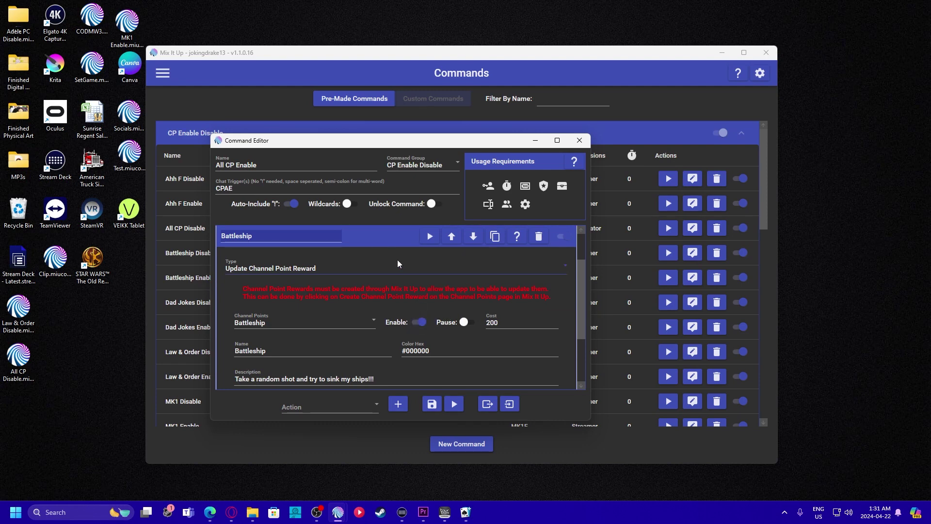
pyautogui.click(388, 238)
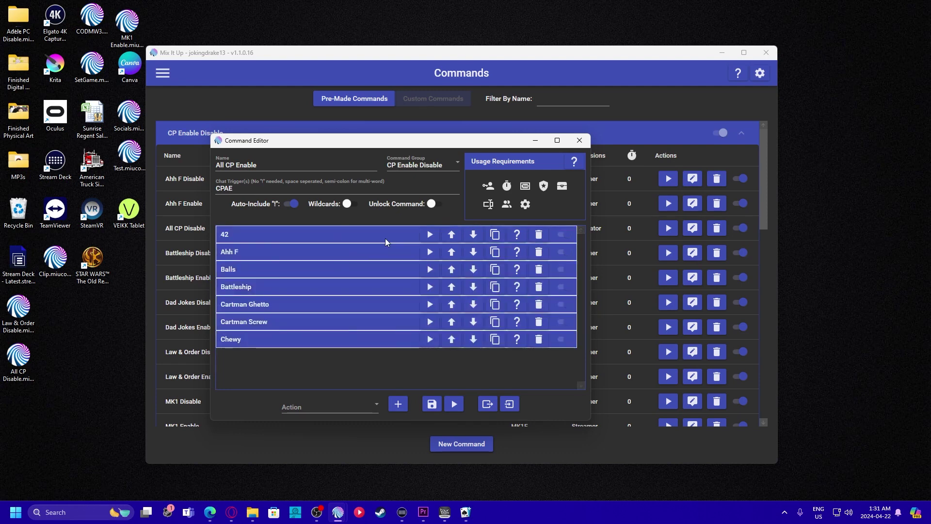
# Turn on Enable for the rewards in the Cartman Screw and Chewy actions, collapsing each action.
pyautogui.click(365, 304)
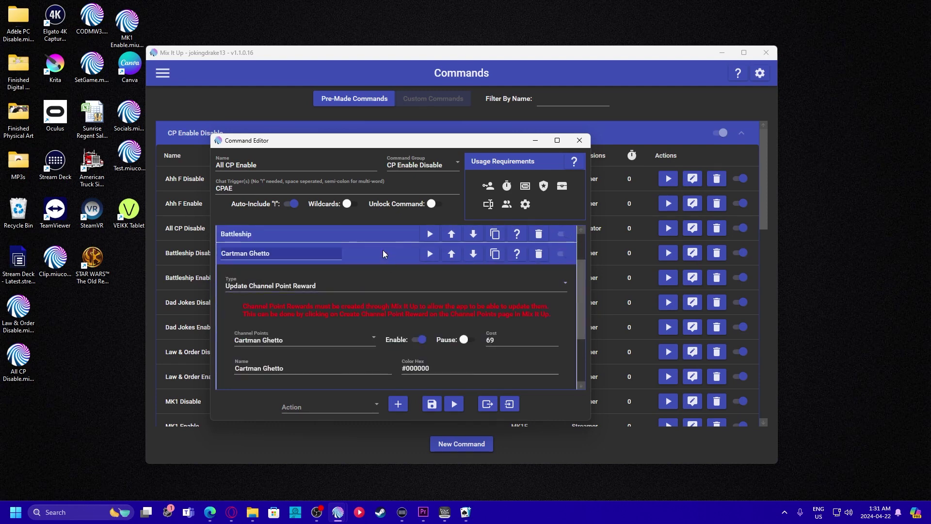
pyautogui.click(383, 253)
pyautogui.click(361, 324)
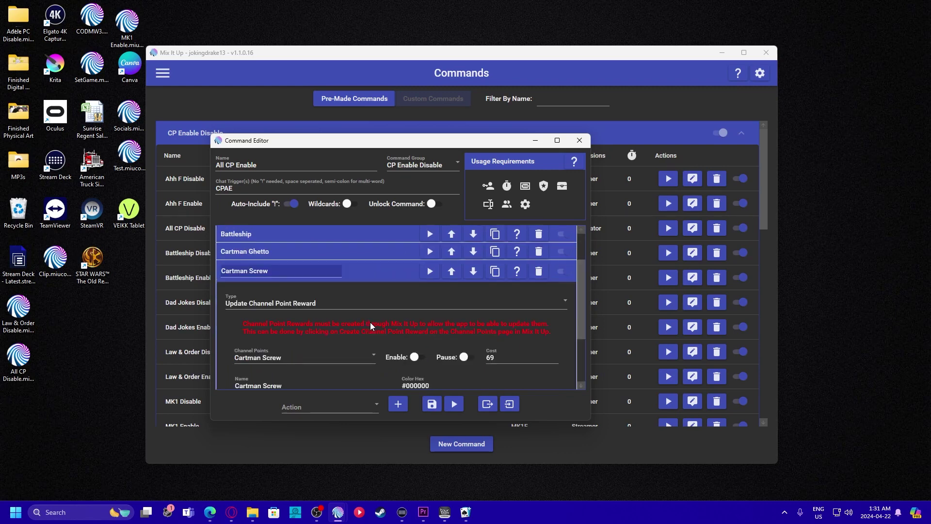
pyautogui.click(393, 271)
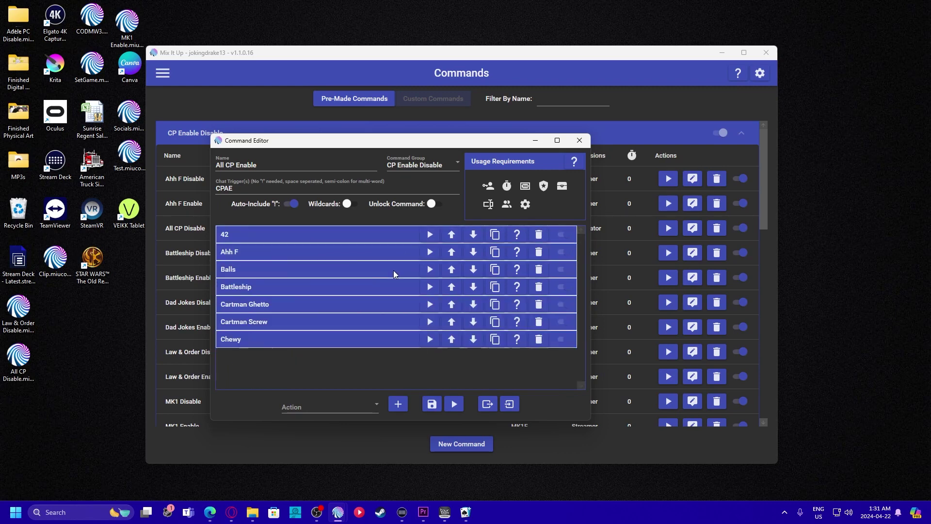
pyautogui.click(378, 342)
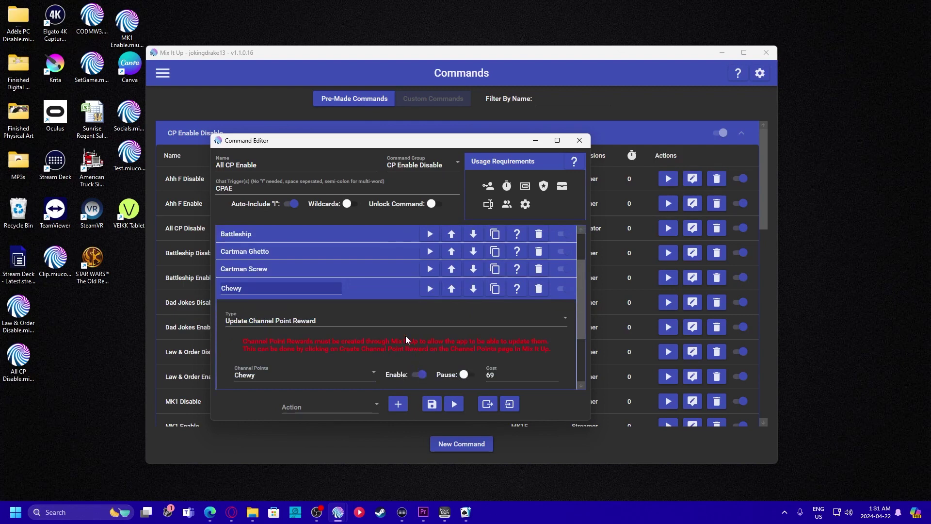
pyautogui.click(383, 289)
# Review the Enable setting in the Cartman Screw, Cartman Ghetto, Battleship, Balls and Ahh F actions, working upward through the list.
pyautogui.click(377, 319)
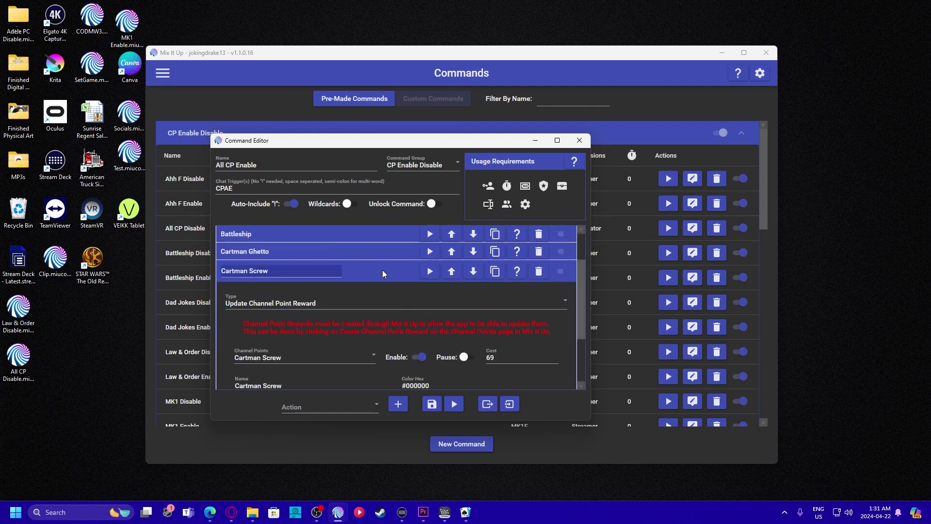
pyautogui.click(382, 270)
pyautogui.click(378, 304)
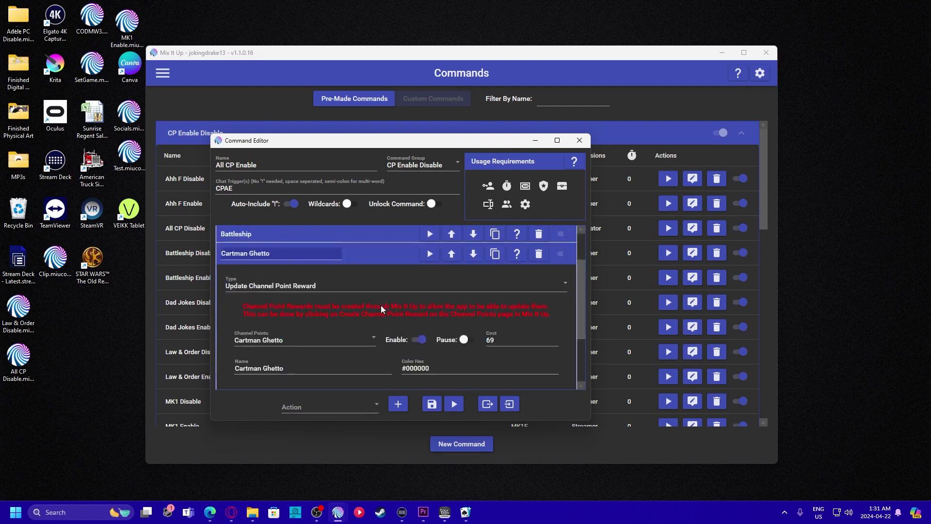
pyautogui.click(377, 254)
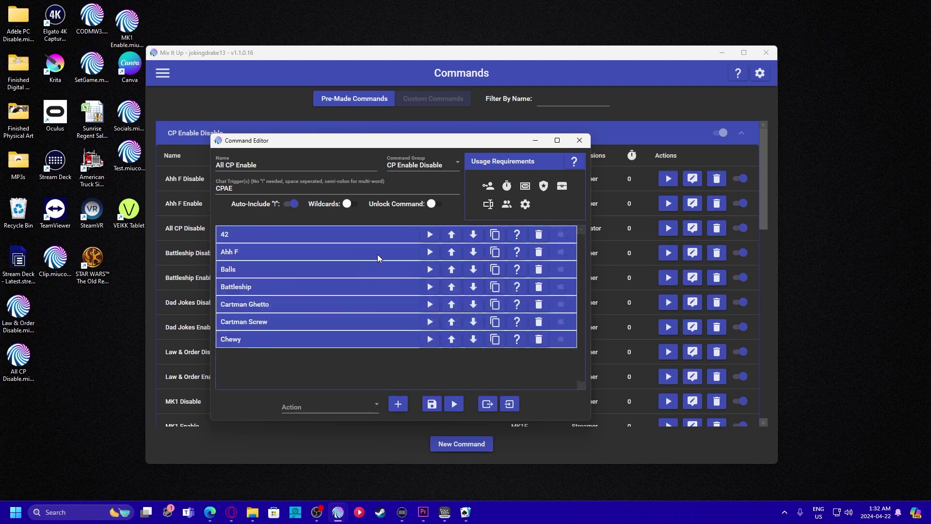
pyautogui.click(369, 286)
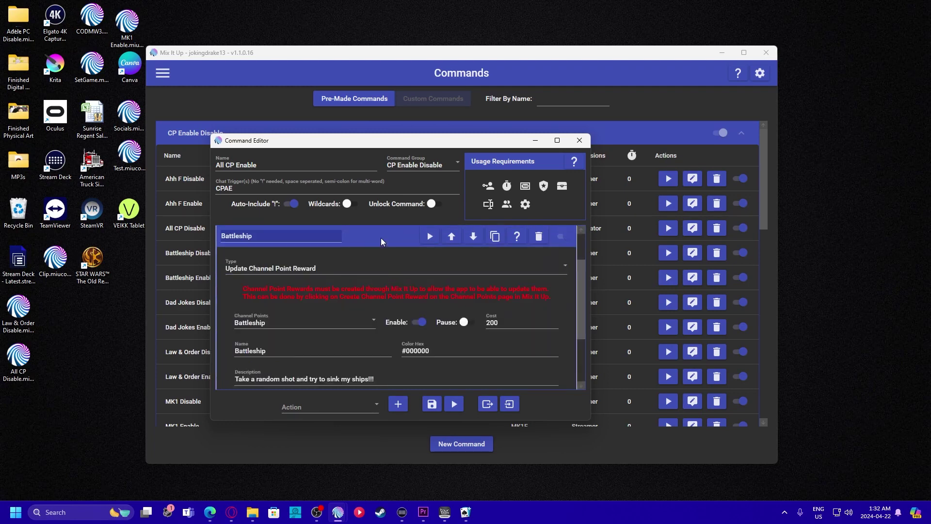
pyautogui.click(381, 237)
pyautogui.click(368, 271)
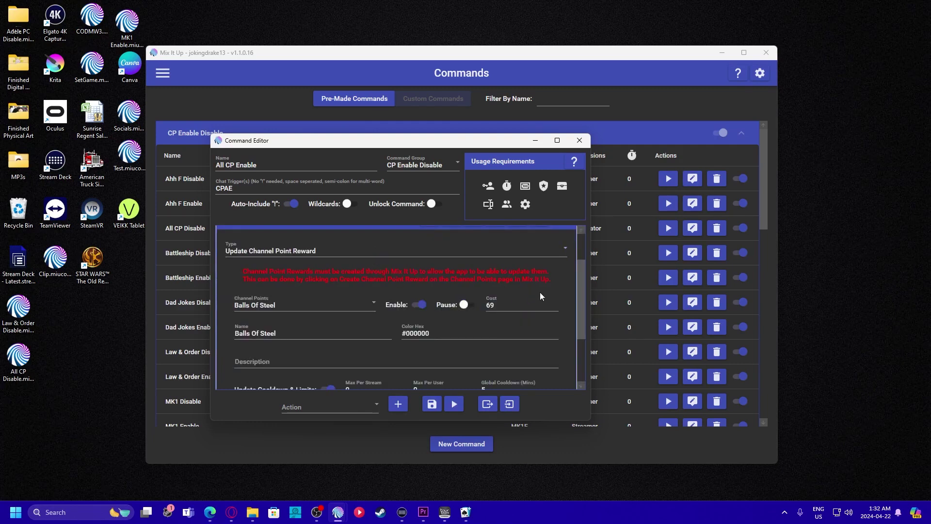
pyautogui.moveTo(581, 297); pyautogui.dragTo(581, 270)
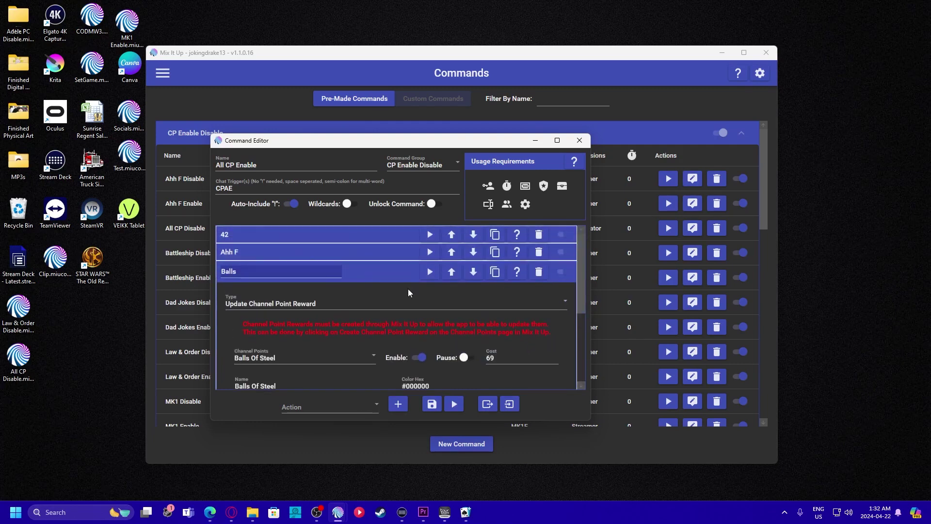
pyautogui.click(384, 274)
pyautogui.click(374, 251)
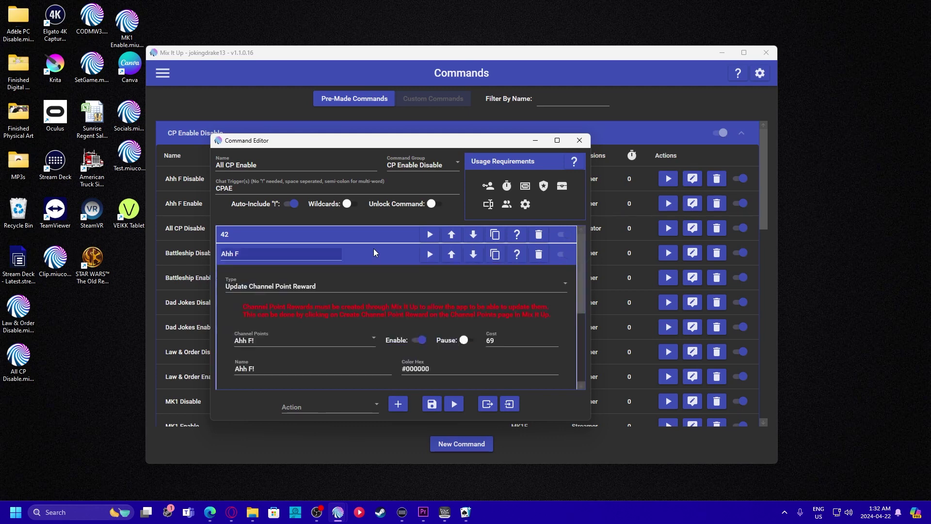
pyautogui.click(374, 252)
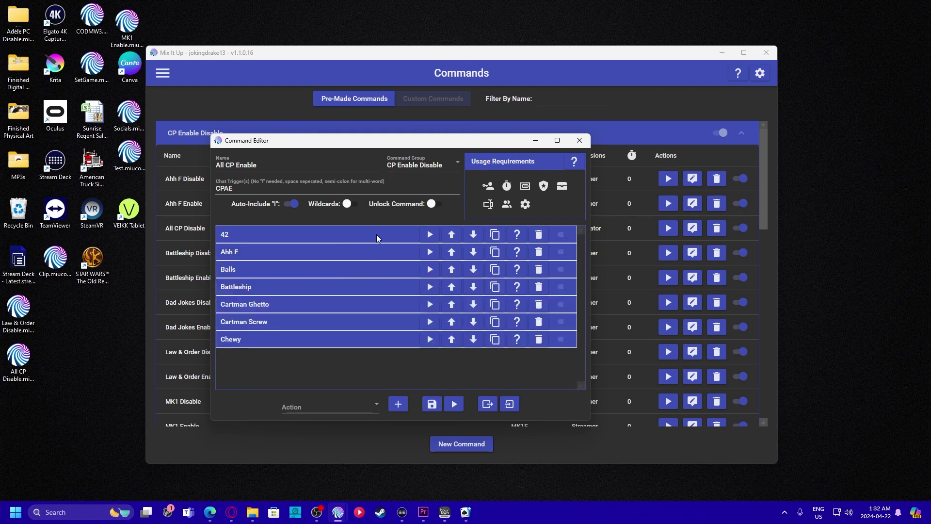
# Check the Enable setting of the 42 action and save the All CP Enable command.
pyautogui.click(376, 235)
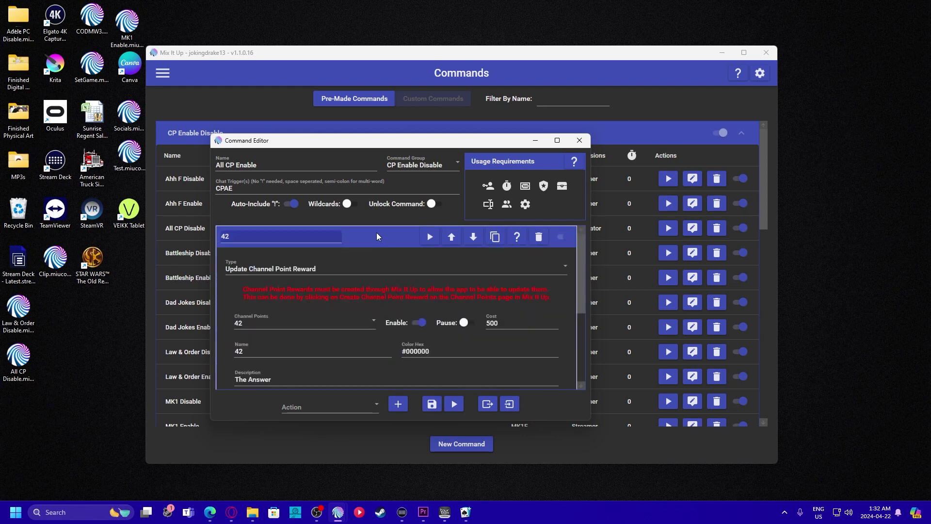
pyautogui.click(377, 233)
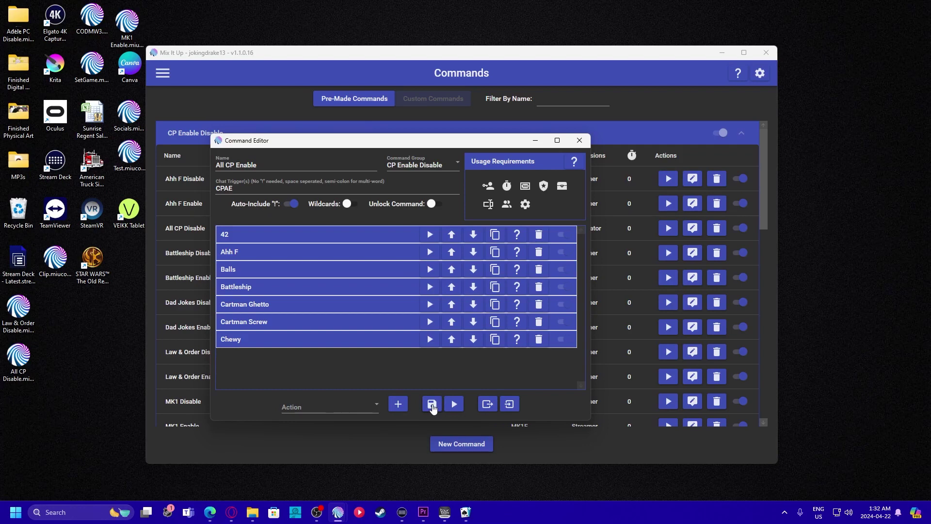
pyautogui.click(433, 407)
pyautogui.click(432, 406)
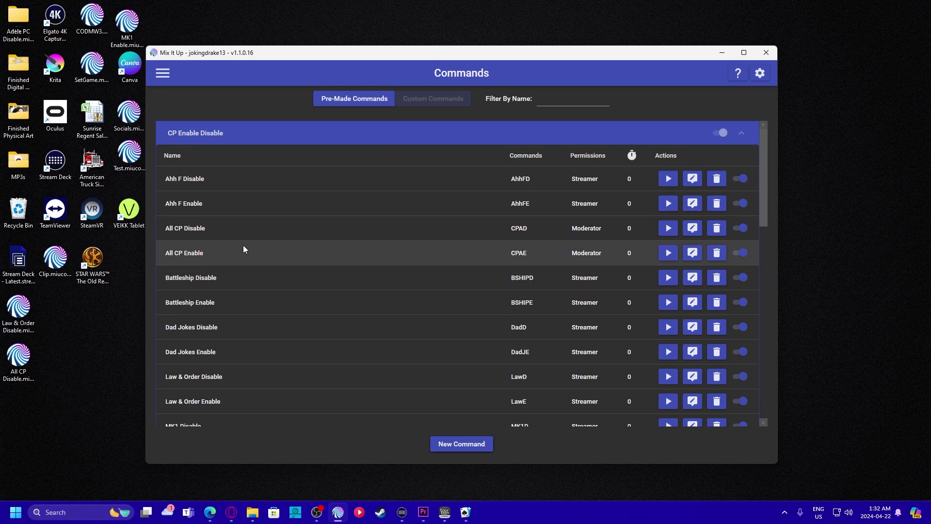
# Edit the All CP Disable command and turn off Enable for the reward in the Chewy action.
pyautogui.click(692, 228)
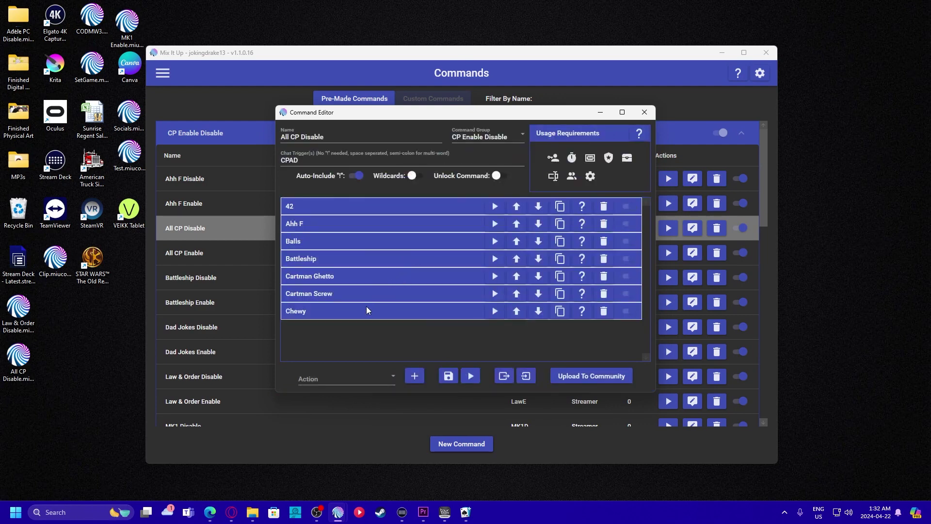
pyautogui.click(366, 310)
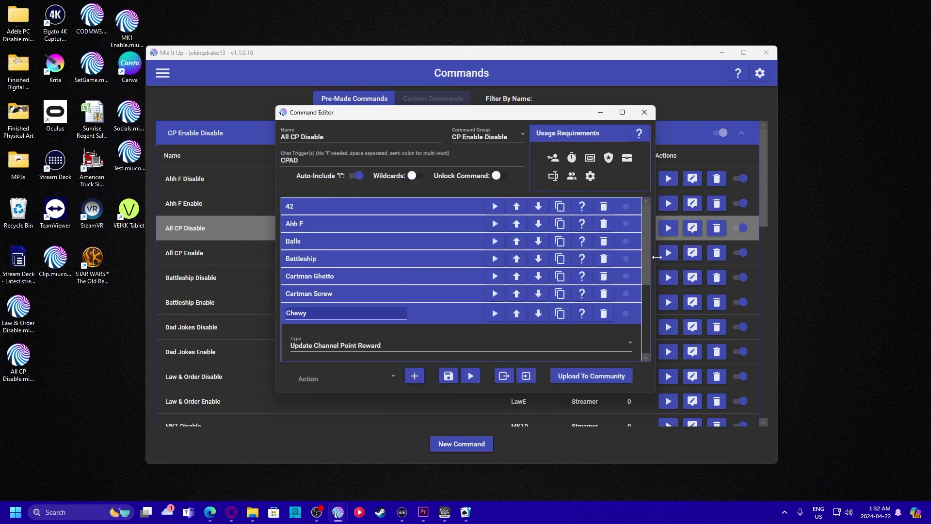
pyautogui.moveTo(645, 266); pyautogui.dragTo(644, 303)
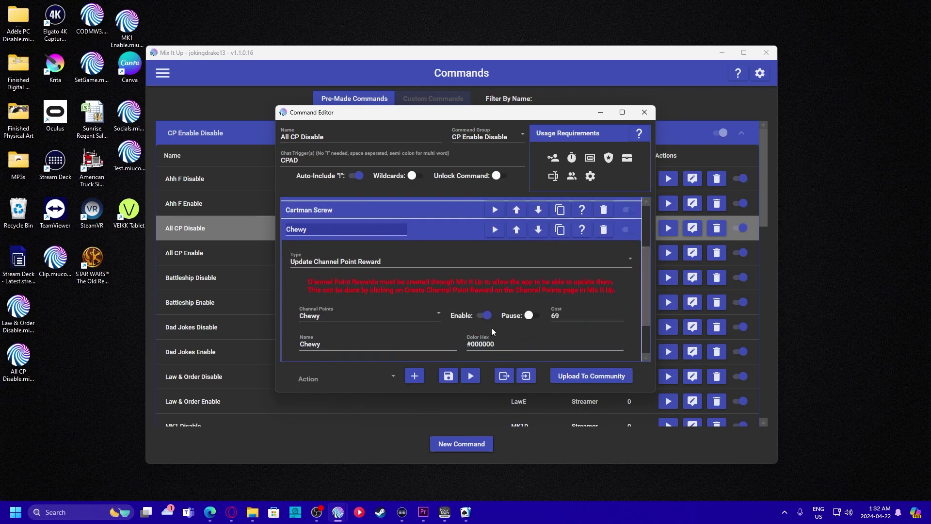
pyautogui.click(484, 314)
pyautogui.click(451, 232)
# Review the Enable setting in the Cartman Screw, Cartman Ghetto and Battleship actions of All CP Disable.
pyautogui.click(421, 292)
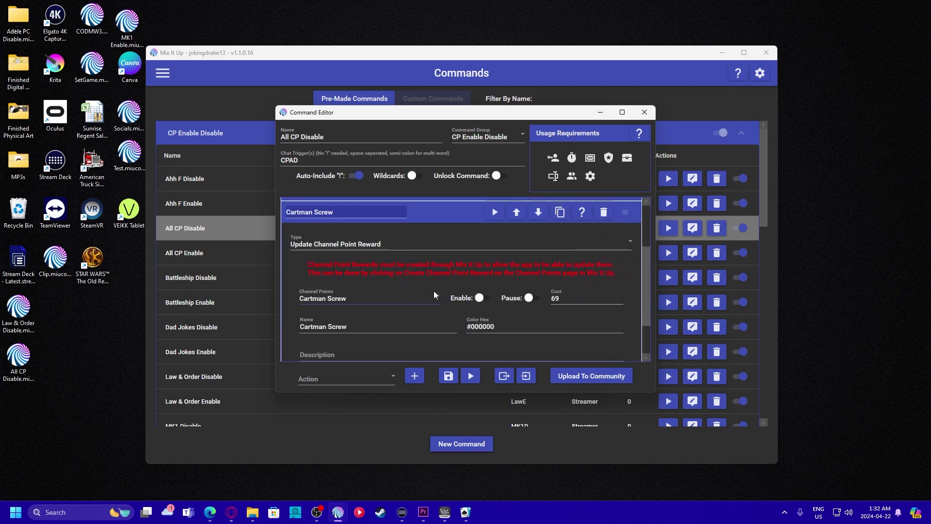
pyautogui.click(440, 212)
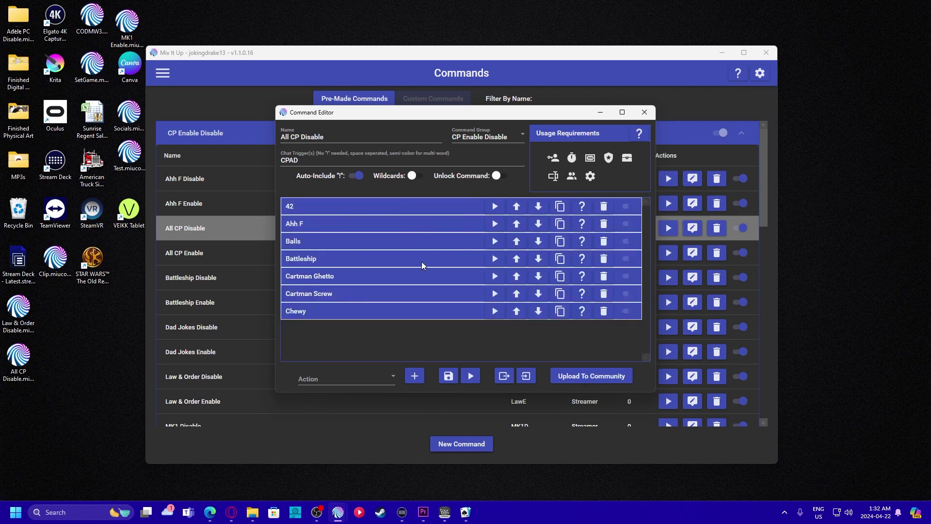
pyautogui.click(418, 275)
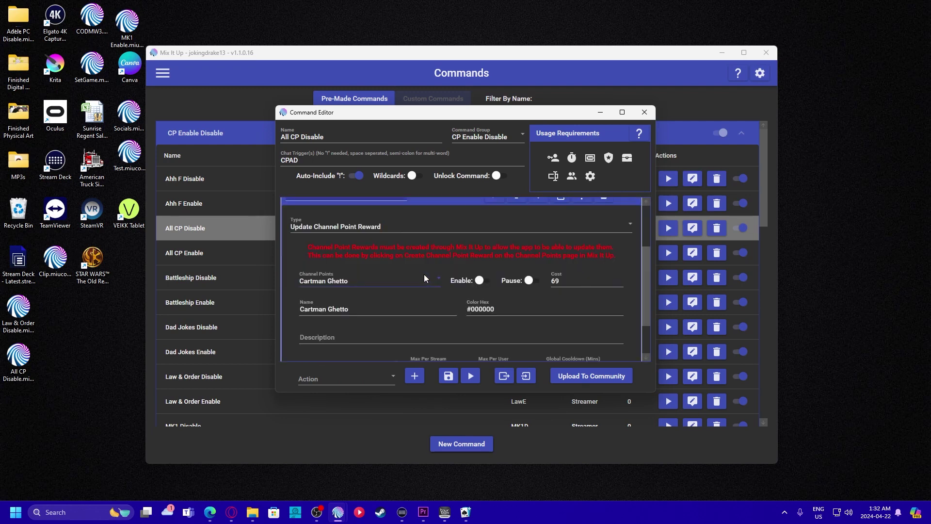
pyautogui.click(450, 200)
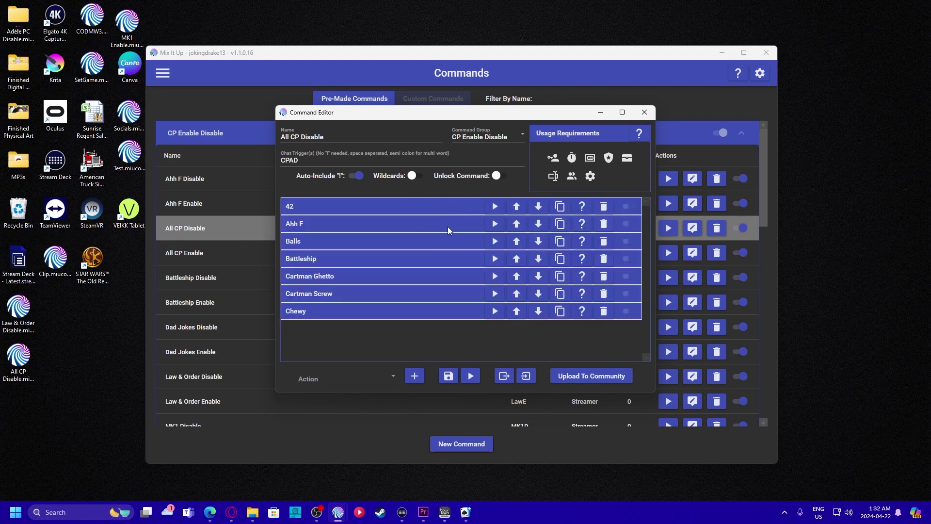
pyautogui.click(432, 256)
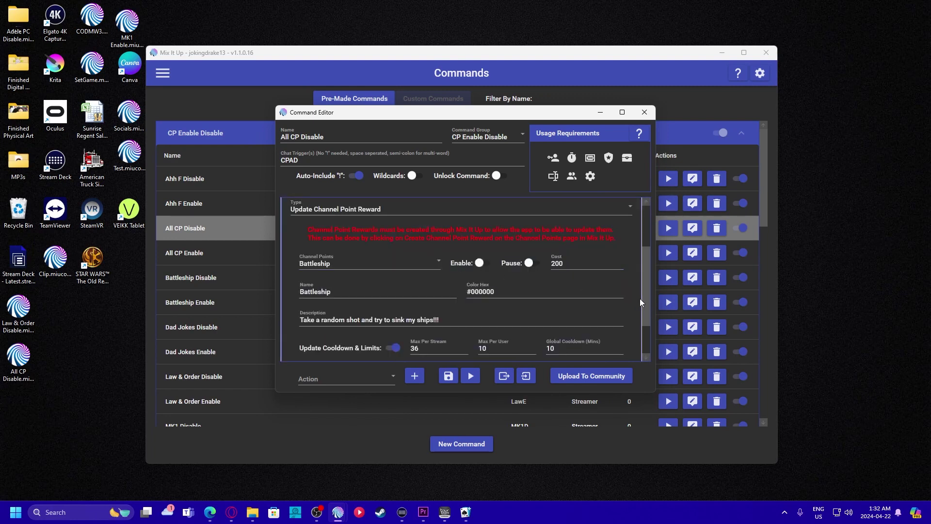
pyautogui.moveTo(647, 289); pyautogui.dragTo(645, 255)
pyautogui.click(440, 257)
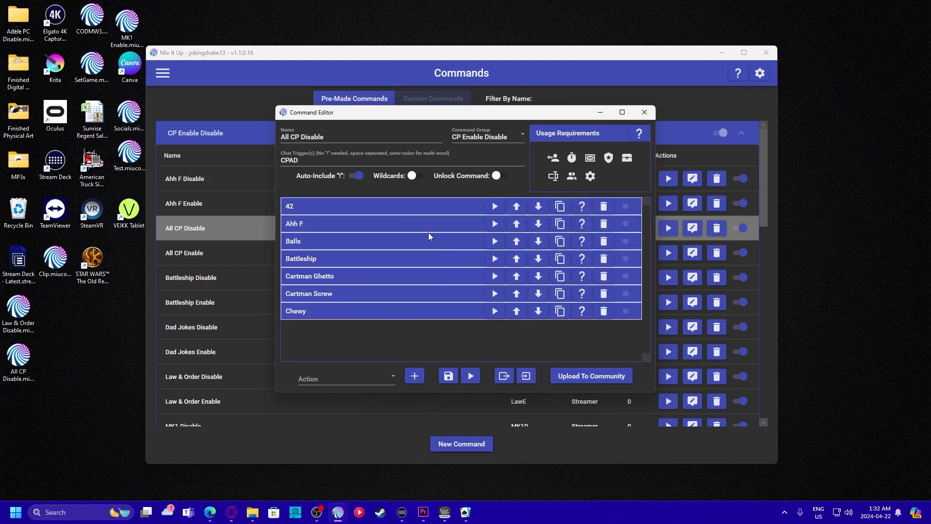
# Review the Enable setting in the Balls, Ahh F and 42 actions, and save the All CP Disable command.
pyautogui.click(420, 240)
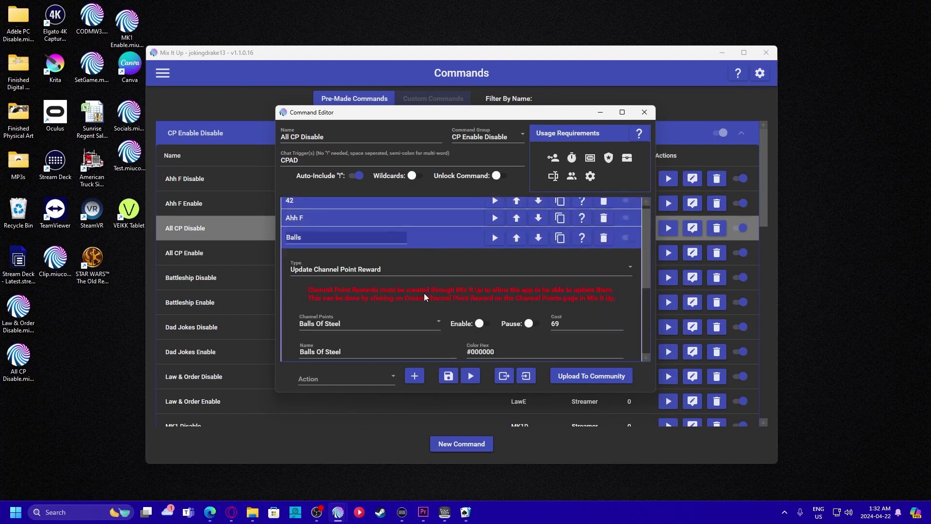
pyautogui.click(437, 239)
pyautogui.click(431, 226)
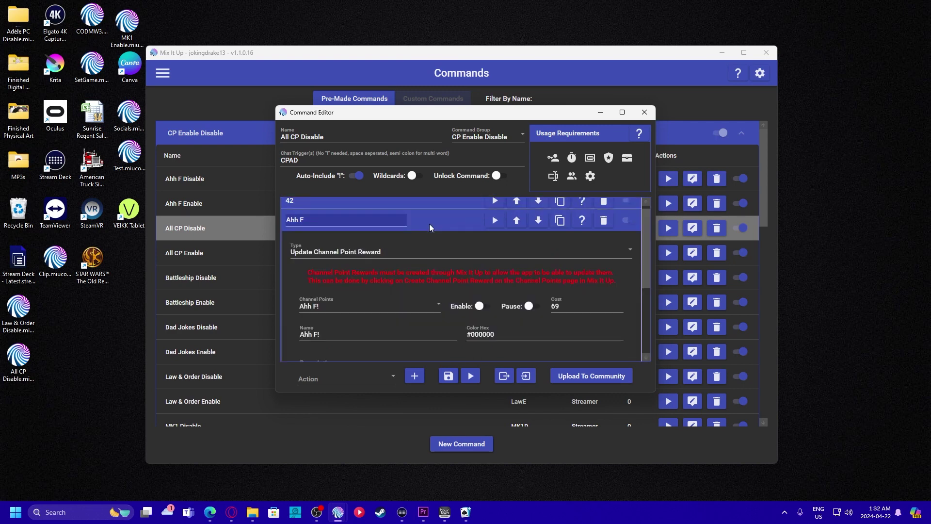
pyautogui.click(441, 221)
pyautogui.click(435, 206)
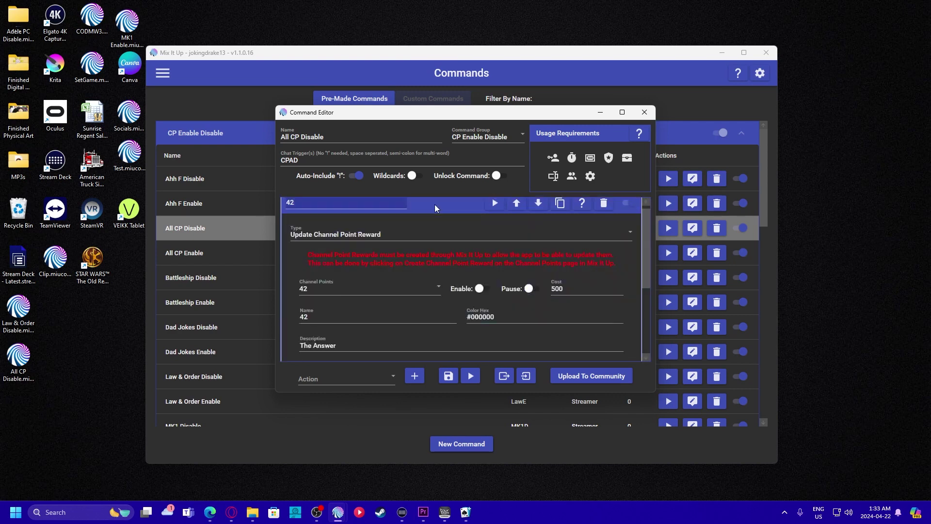
pyautogui.click(448, 205)
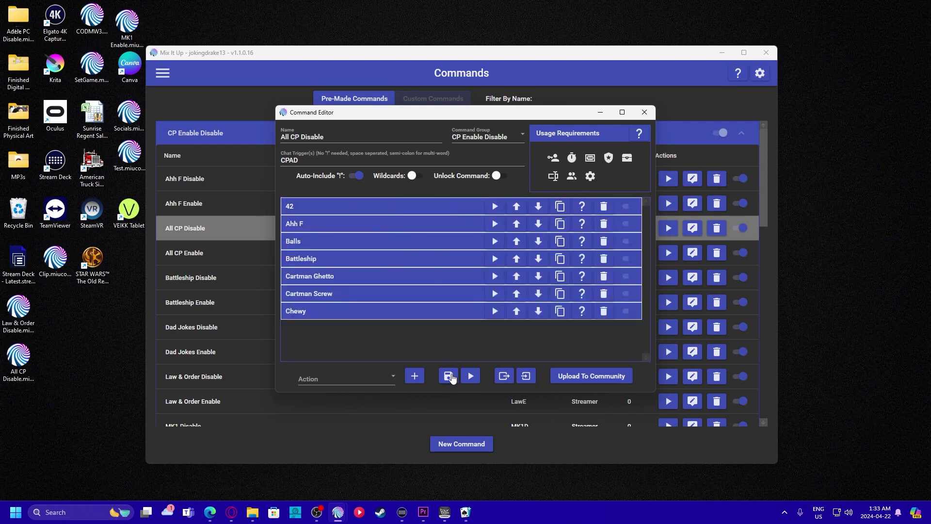
pyautogui.click(448, 376)
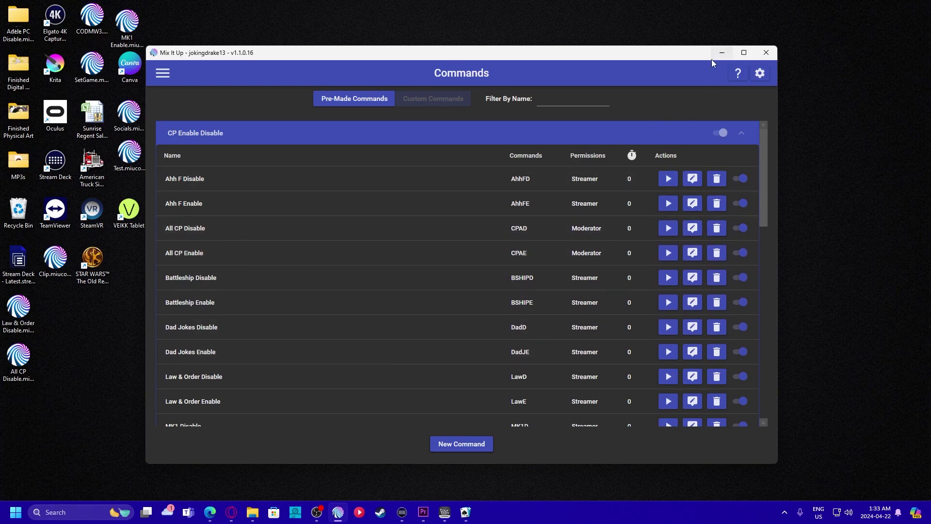
# Minimize Mix It Up, switch to Stream Deck and add a Multi Action Switch to the empty key beside ENABLE DISABLE.
pyautogui.click(723, 52)
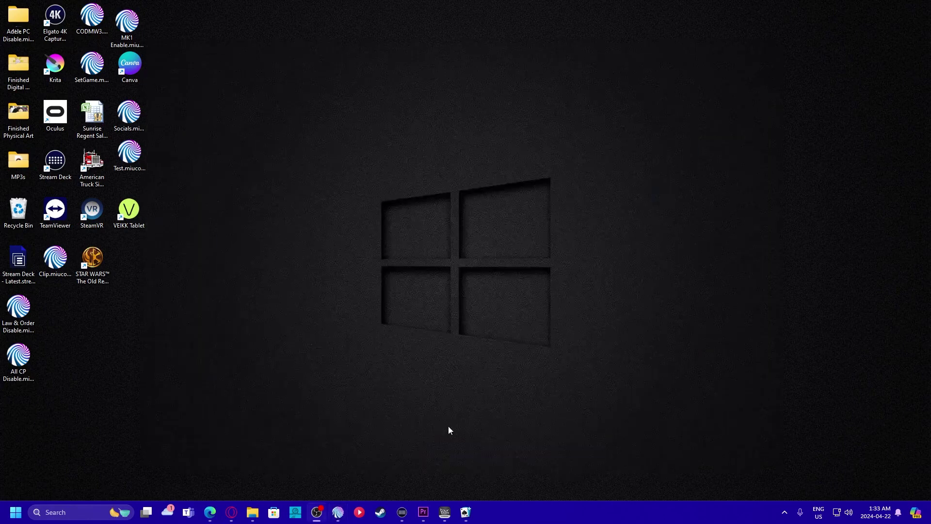
pyautogui.click(403, 509)
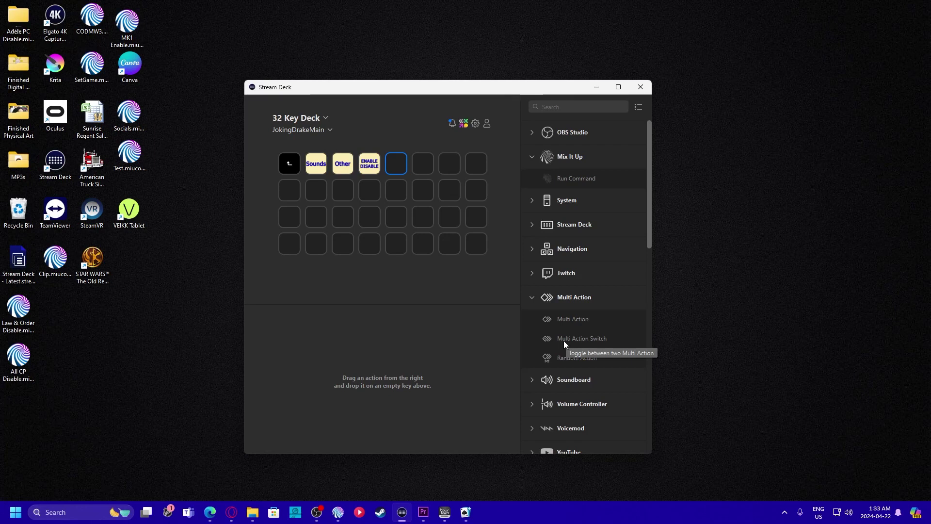
pyautogui.moveTo(563, 340); pyautogui.dragTo(403, 168)
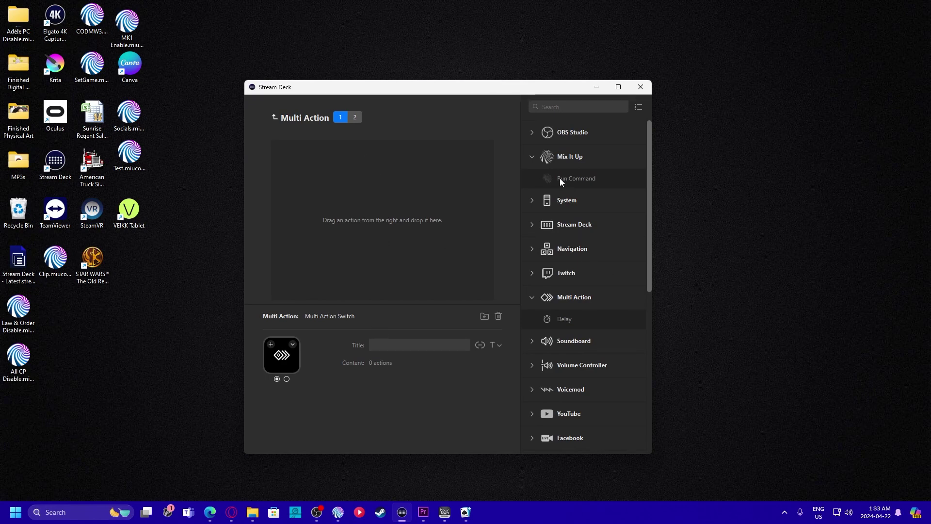
# Add a Mix It Up Run Command to the switch's first state, with category Chat and command All CP Disable.
pyautogui.moveTo(561, 179); pyautogui.dragTo(570, 184)
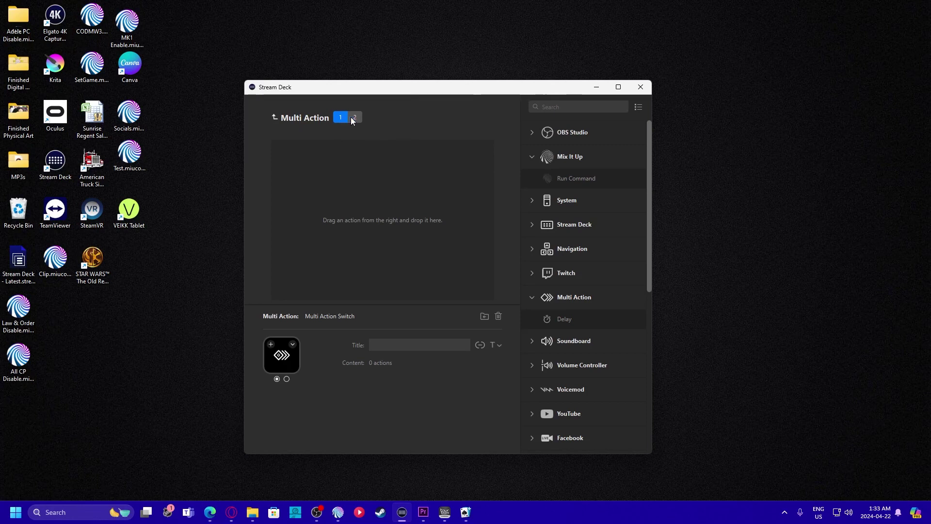
pyautogui.click(355, 117)
pyautogui.click(340, 117)
pyautogui.moveTo(579, 176); pyautogui.dragTo(359, 171)
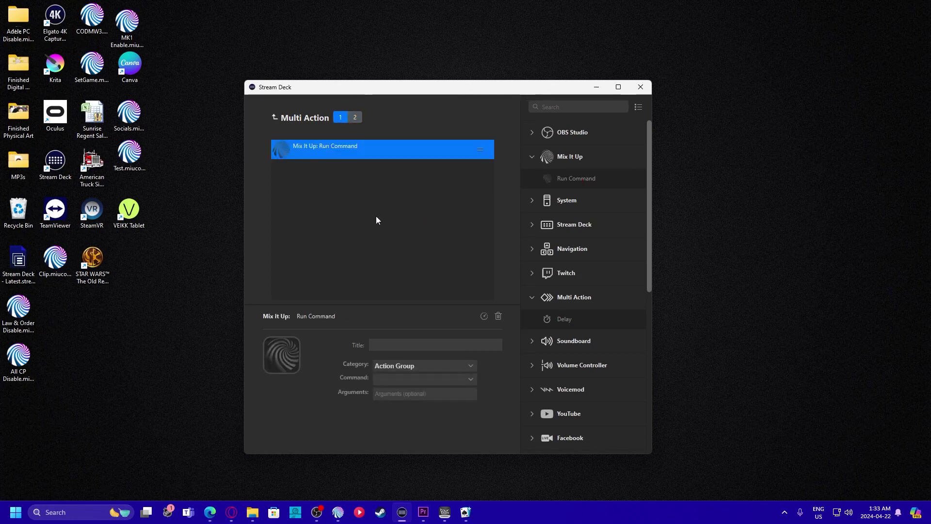
pyautogui.click(419, 366)
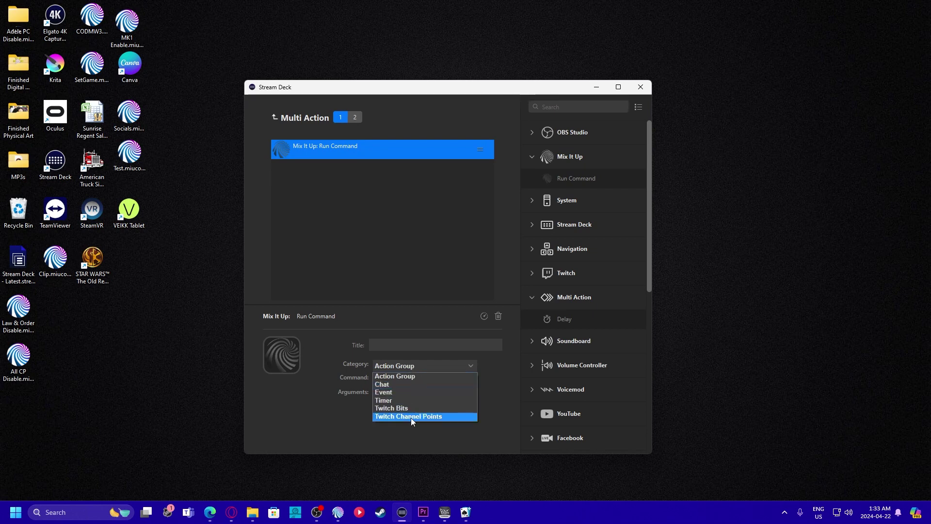
pyautogui.click(409, 386)
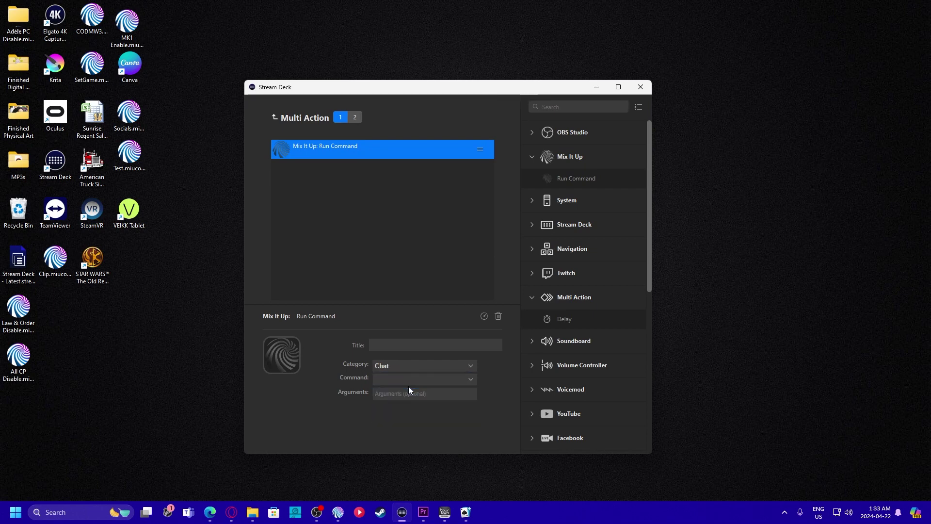
pyautogui.click(409, 382)
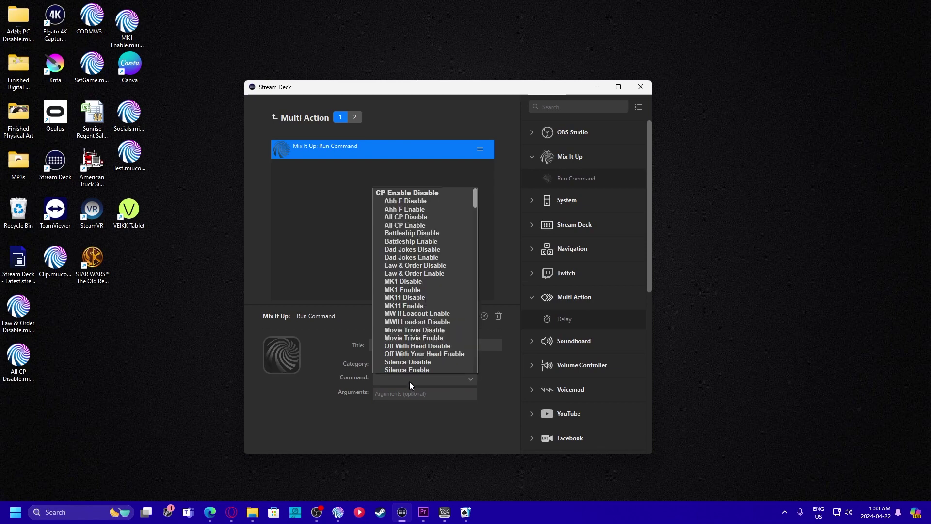
pyautogui.click(422, 216)
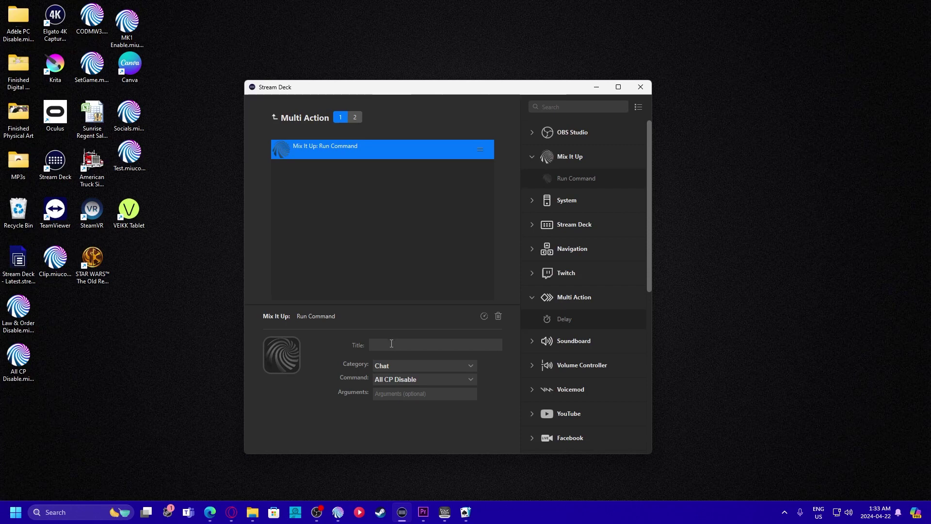
# Add a Mix It Up Run Command to the switch's second state, with category Chat and command All CP Enable, and return to the key layout.
pyautogui.click(357, 116)
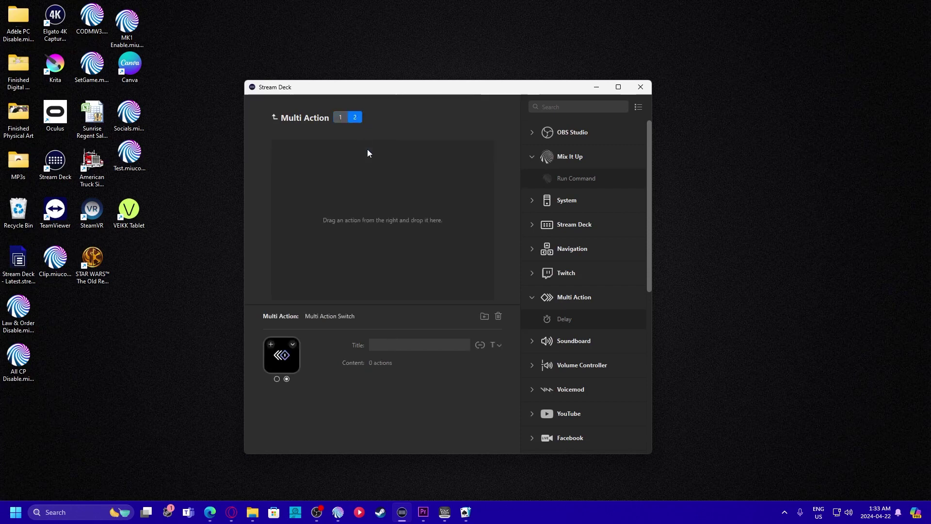
pyautogui.moveTo(564, 177); pyautogui.dragTo(344, 163)
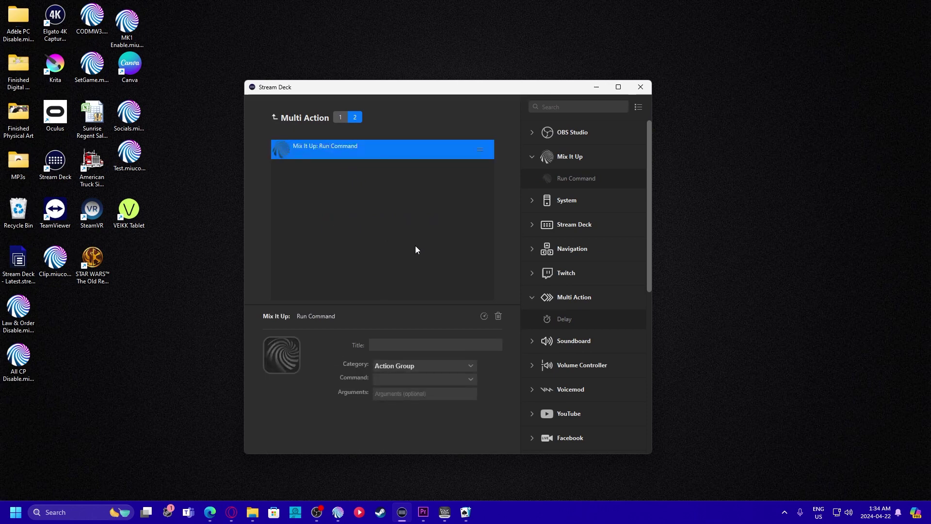
pyautogui.click(406, 364)
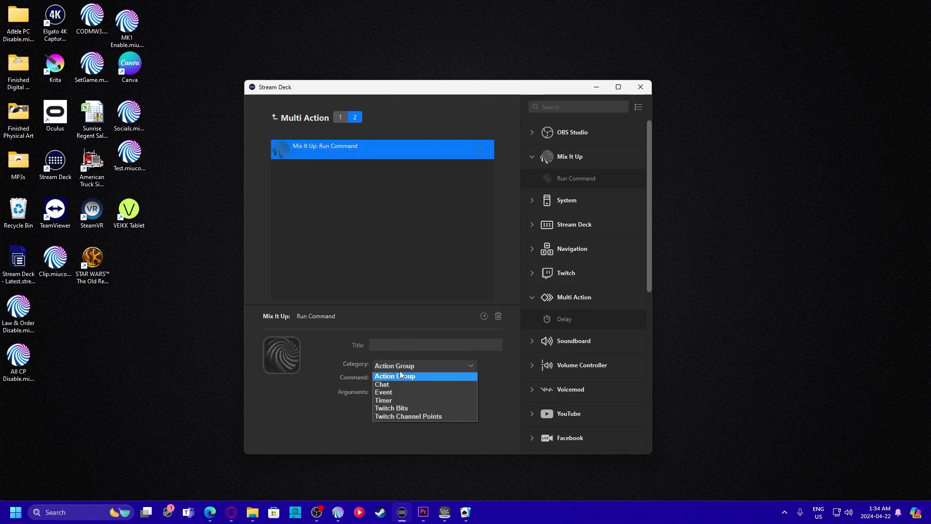
pyautogui.click(398, 384)
pyautogui.click(397, 379)
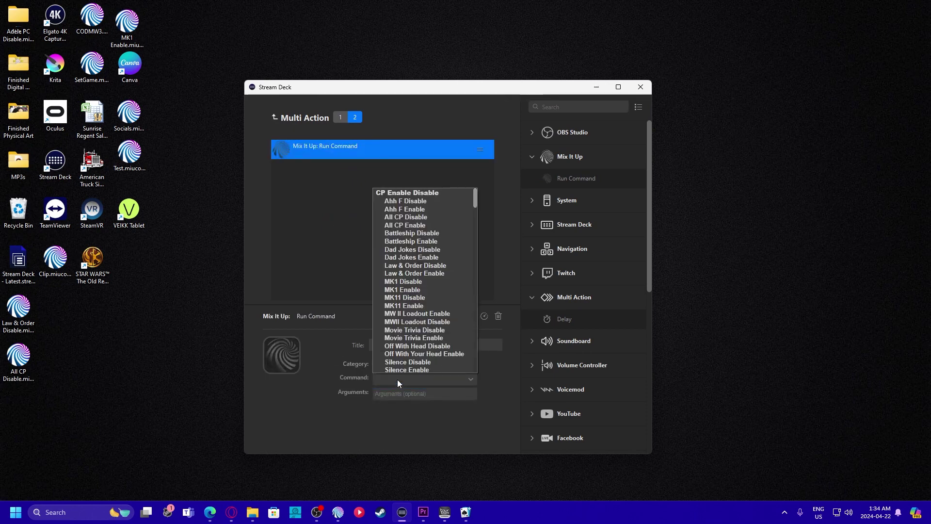
pyautogui.click(407, 225)
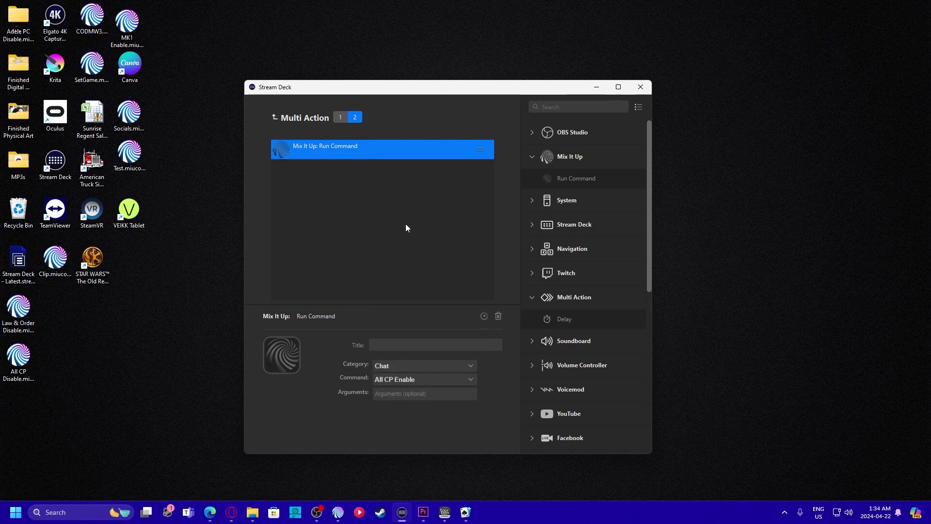
pyautogui.click(286, 116)
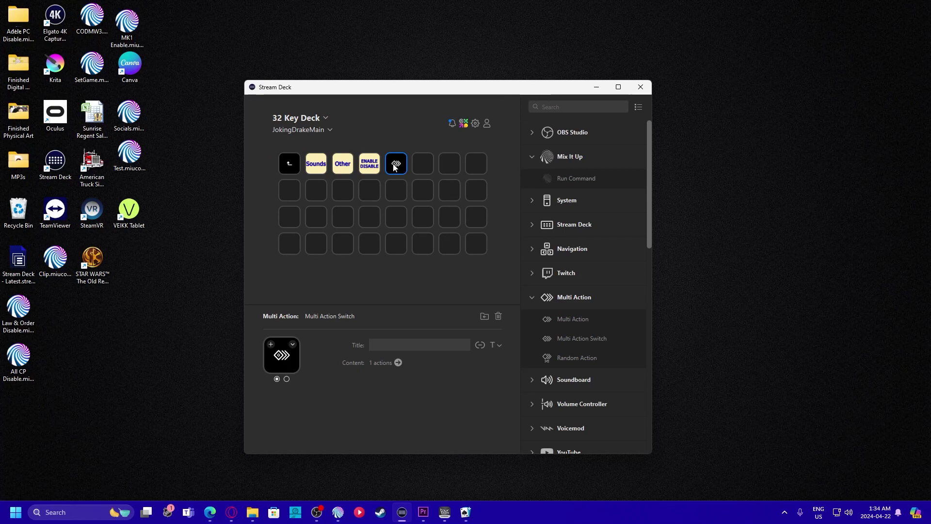
# Title the Multi Action Switch key "ALL CP ENABLE DISABLE" on three lines.
pyautogui.click(396, 348)
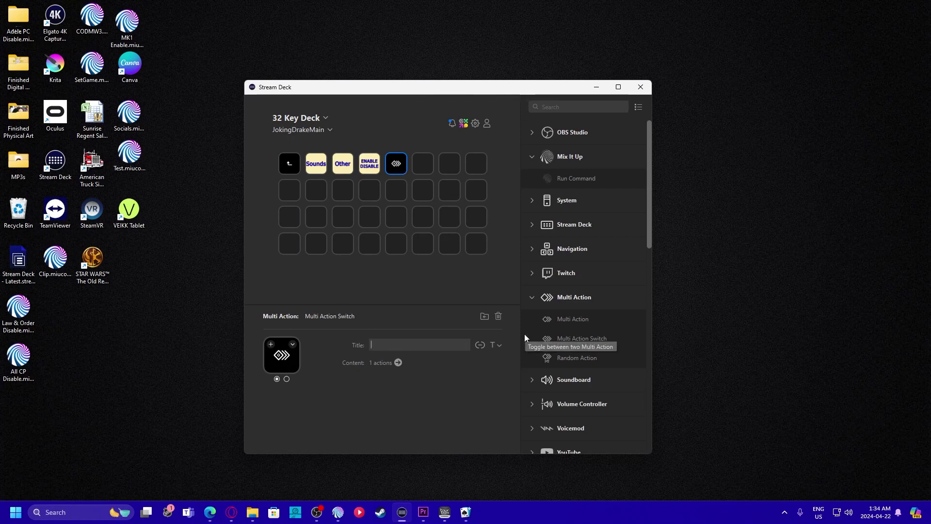
pyautogui.write('ALL CP')
pyautogui.press('Return')
pyautogui.write('ENABLE')
pyautogui.press('Return')
pyautogui.write('D')
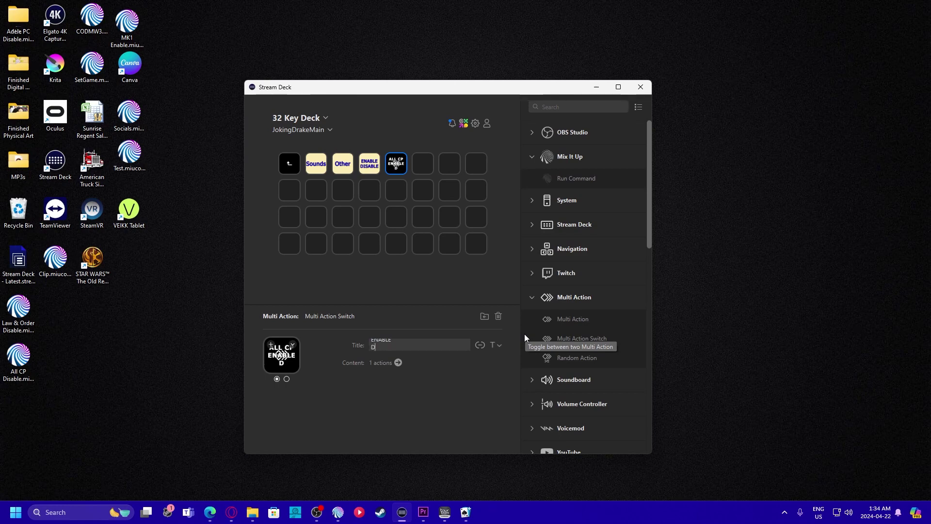
pyautogui.write('ISABLE')
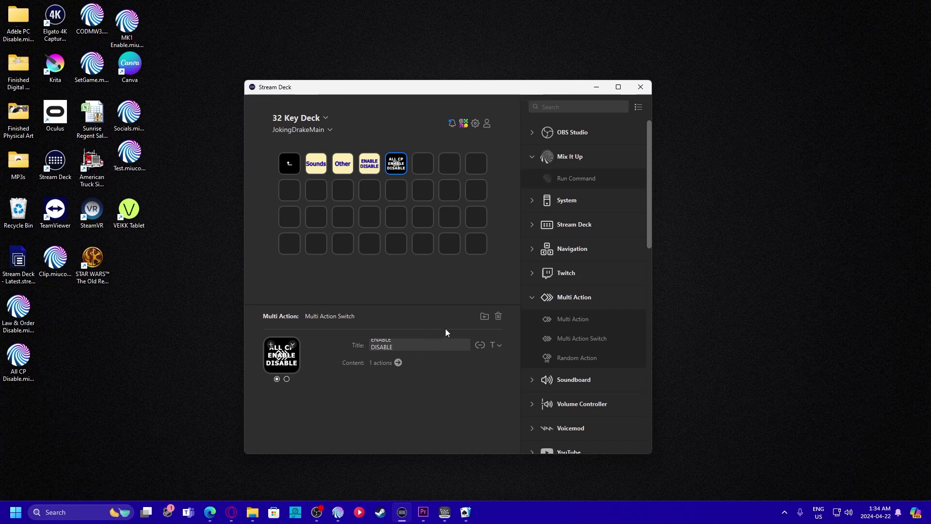
# Set the icon of the Multi Action Switch's first state from the image file Green.png.
pyautogui.click(292, 345)
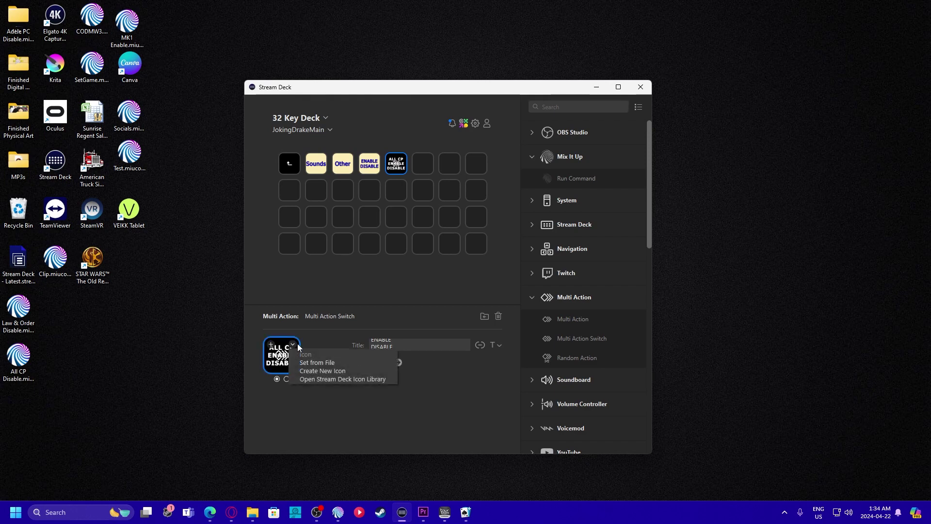
pyautogui.click(327, 364)
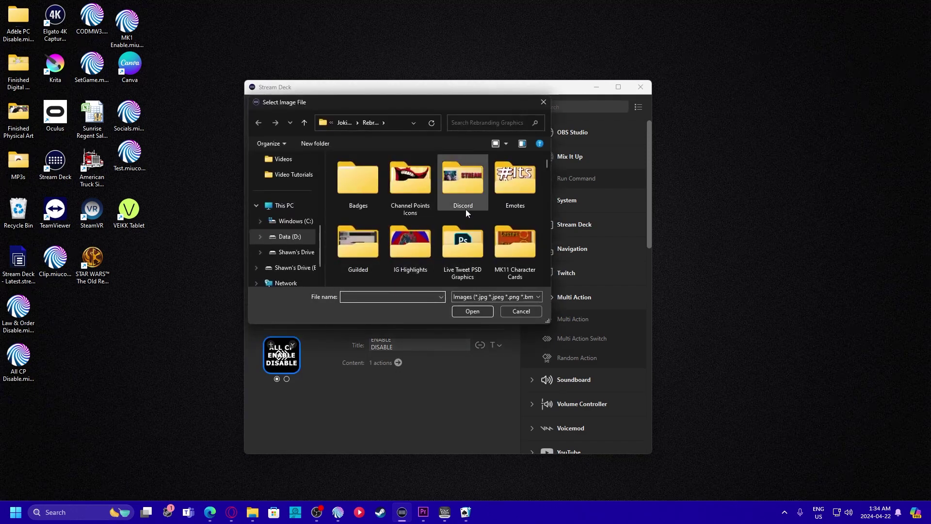
pyautogui.scroll(-10, 469, 217)
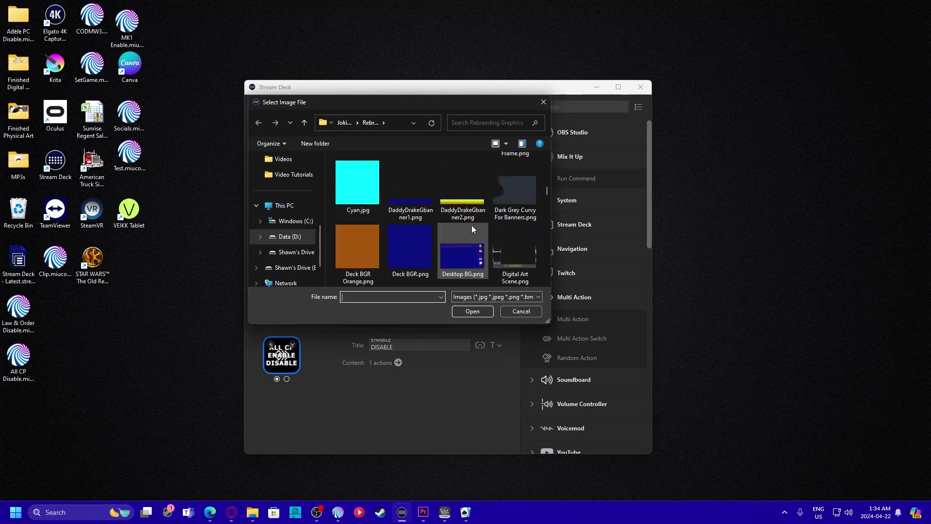
pyautogui.scroll(-5, 471, 225)
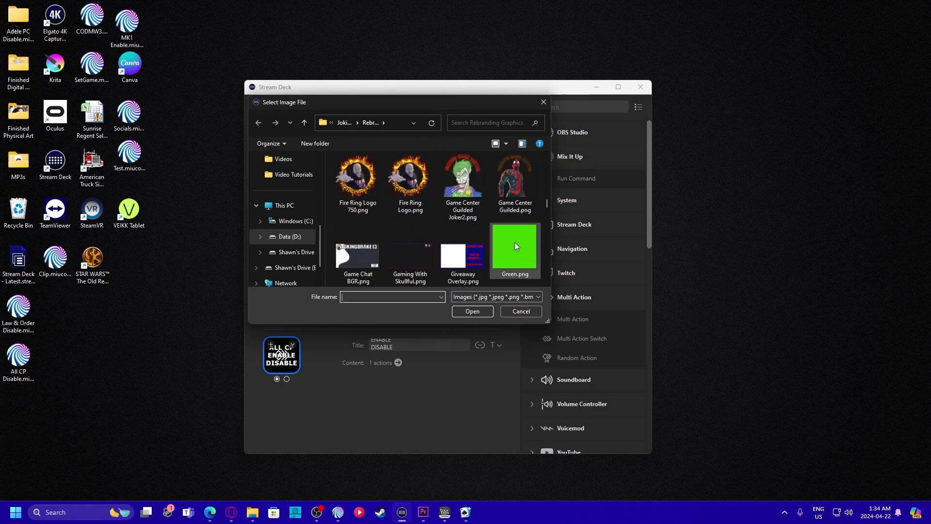
pyautogui.click(514, 242)
pyautogui.click(479, 312)
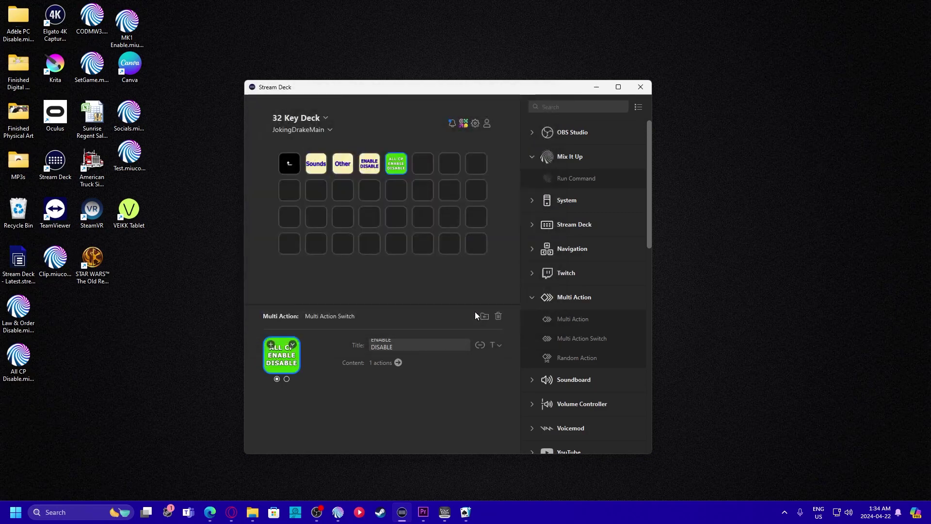
# Set the icon of the Multi Action Switch's second state from the image file Red.png.
pyautogui.click(287, 379)
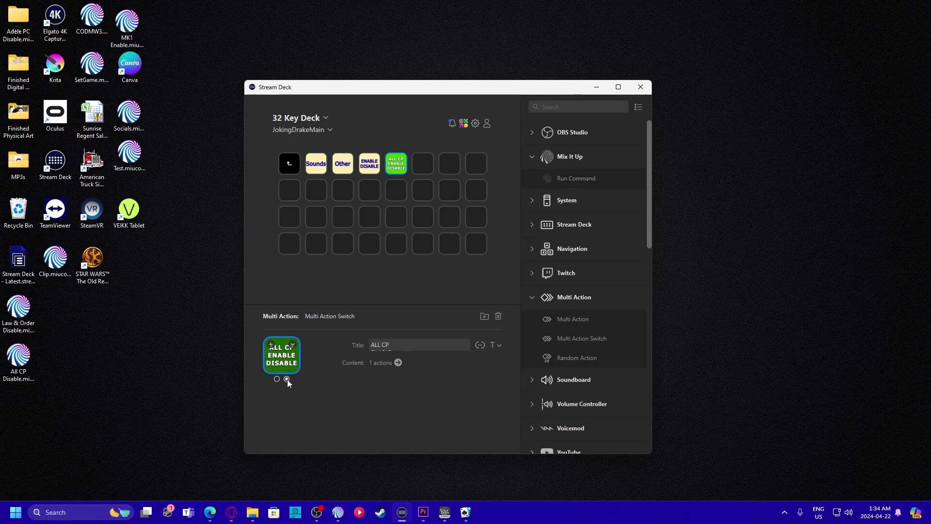
pyautogui.click(295, 345)
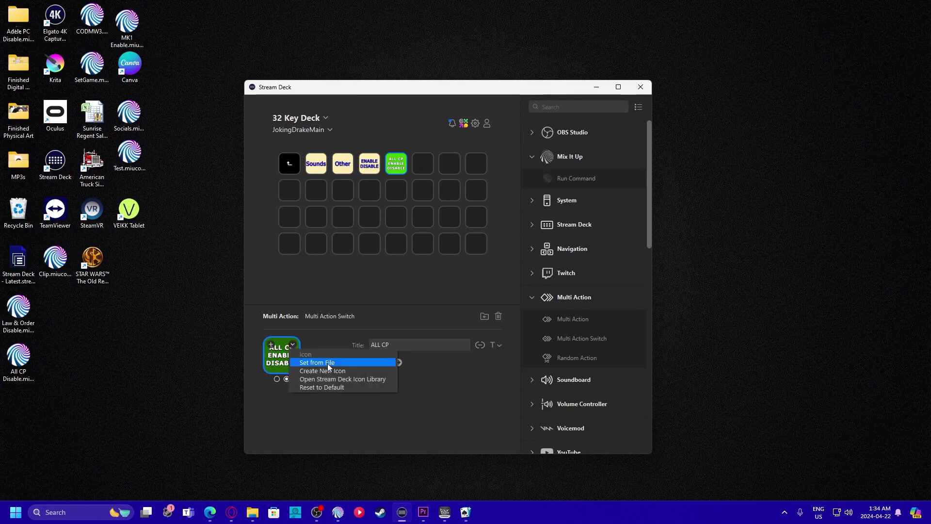
pyautogui.click(327, 365)
pyautogui.scroll(-10, 487, 208)
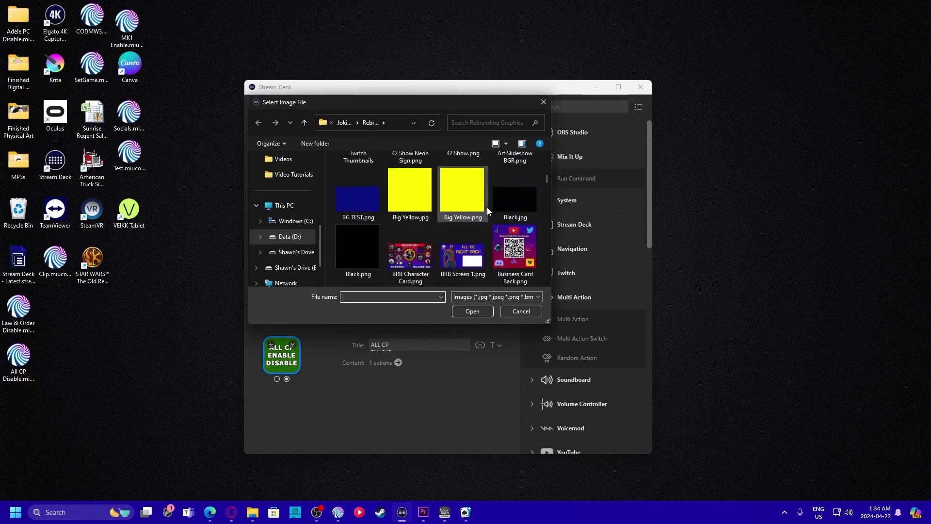
pyautogui.scroll(-10, 485, 218)
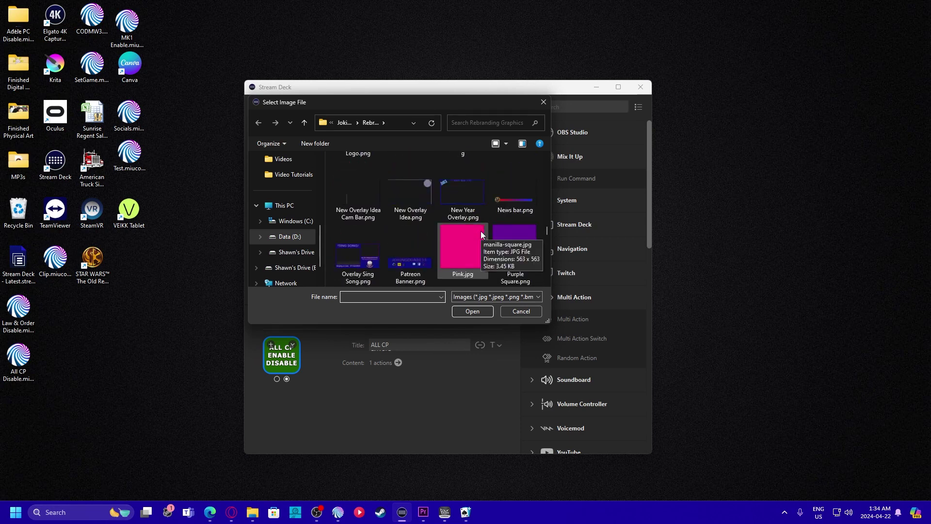
pyautogui.scroll(-1, 481, 231)
pyautogui.click(350, 243)
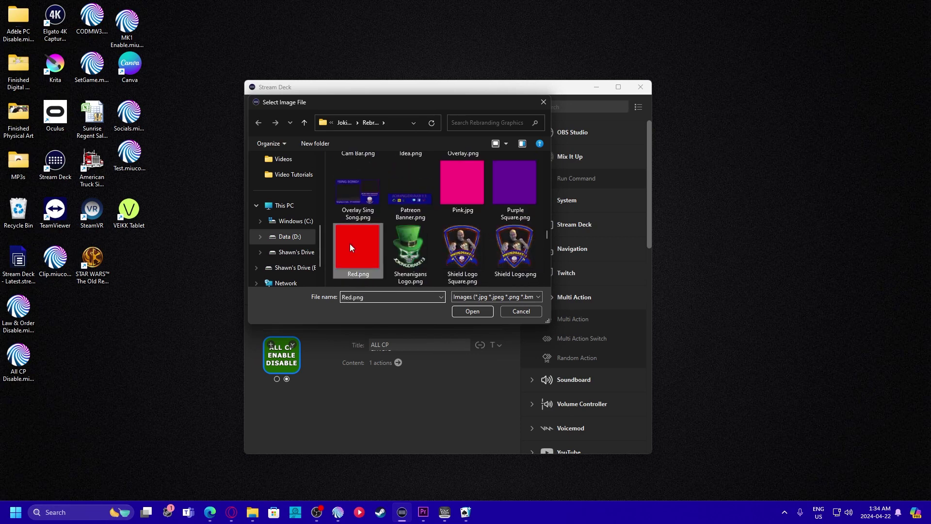
pyautogui.click(478, 310)
# Move the Stream Deck window aside and show it over the Custom Rewards list on Twitch's Manage Rewards & Challenges page in the browser.
pyautogui.moveTo(501, 88); pyautogui.dragTo(168, 92)
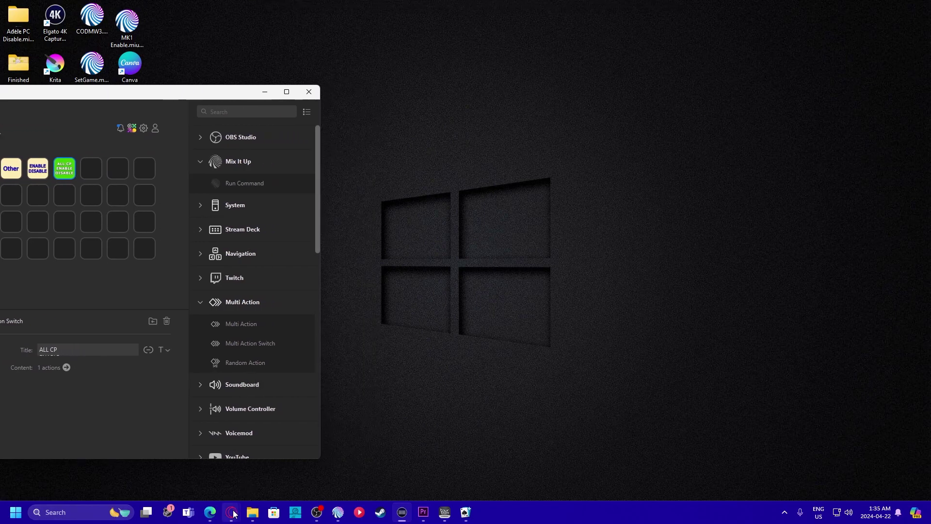
pyautogui.moveTo(232, 512)
pyautogui.click(267, 475)
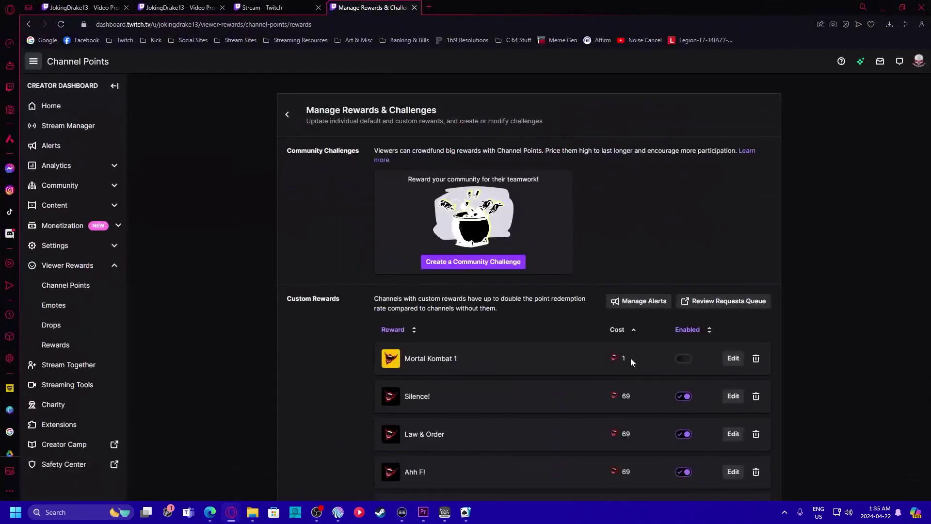
pyautogui.scroll(-2, 614, 386)
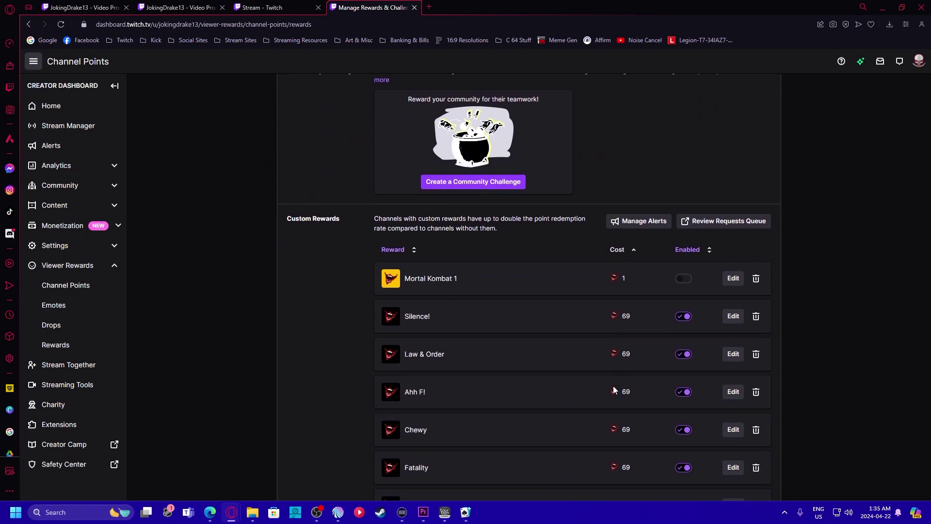
pyautogui.moveTo(337, 518)
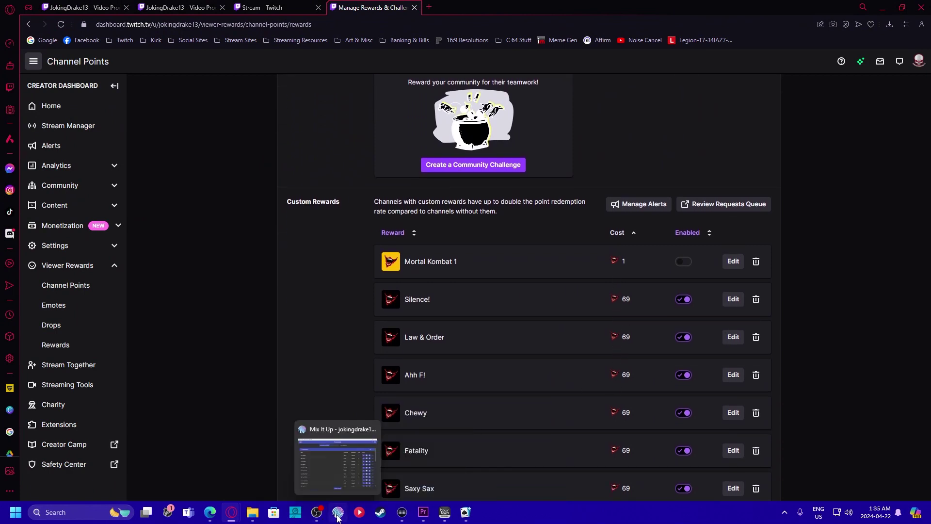
pyautogui.click(402, 512)
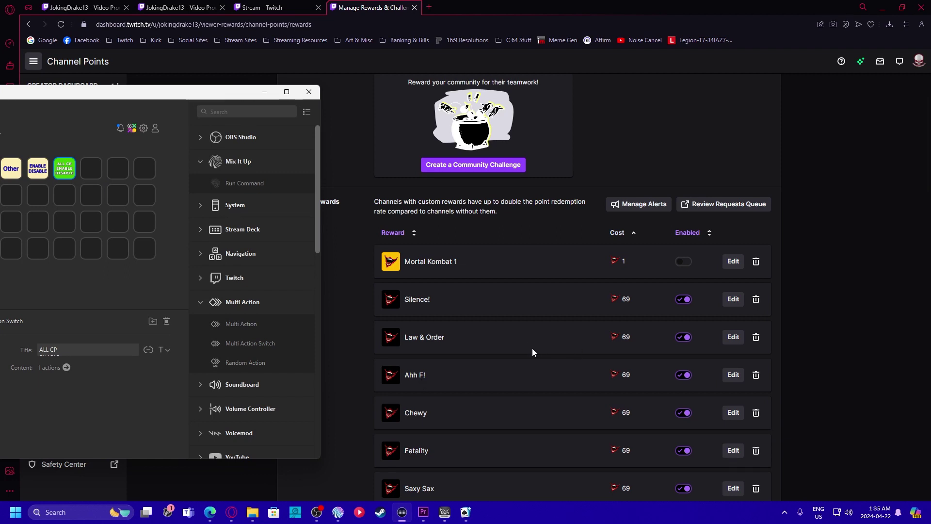
# Review which custom rewards are enabled, from Mortal Kombat 1 down to Recommend Section.
pyautogui.scroll(-1, 532, 351)
pyautogui.scroll(-4, 551, 381)
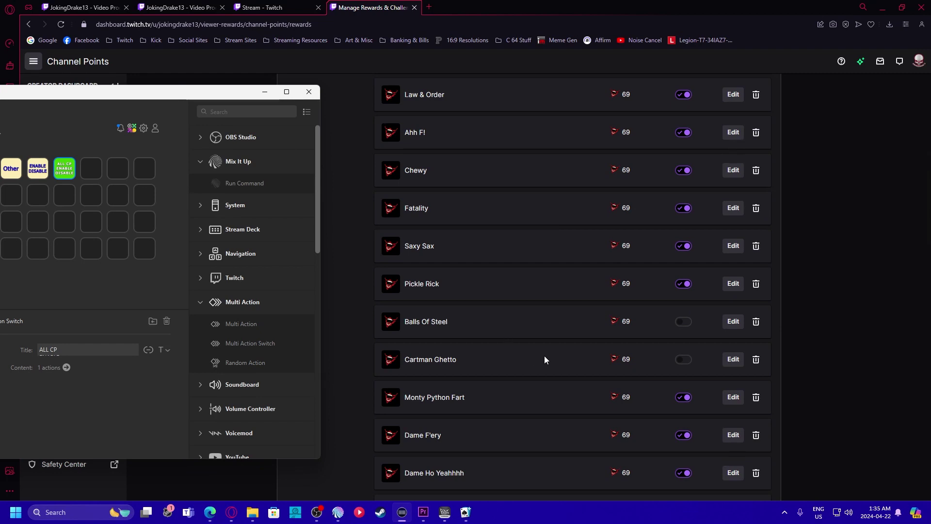
pyautogui.scroll(-5, 543, 359)
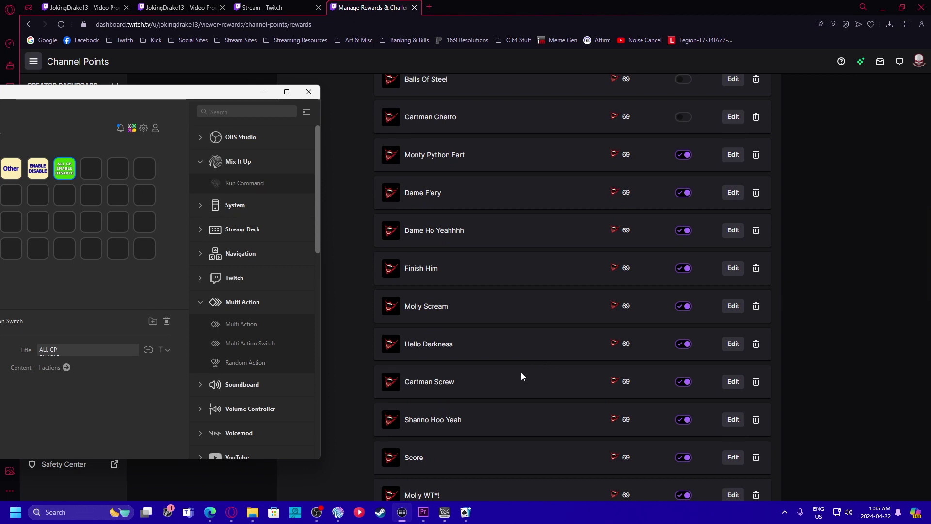
pyautogui.scroll(-2, 534, 375)
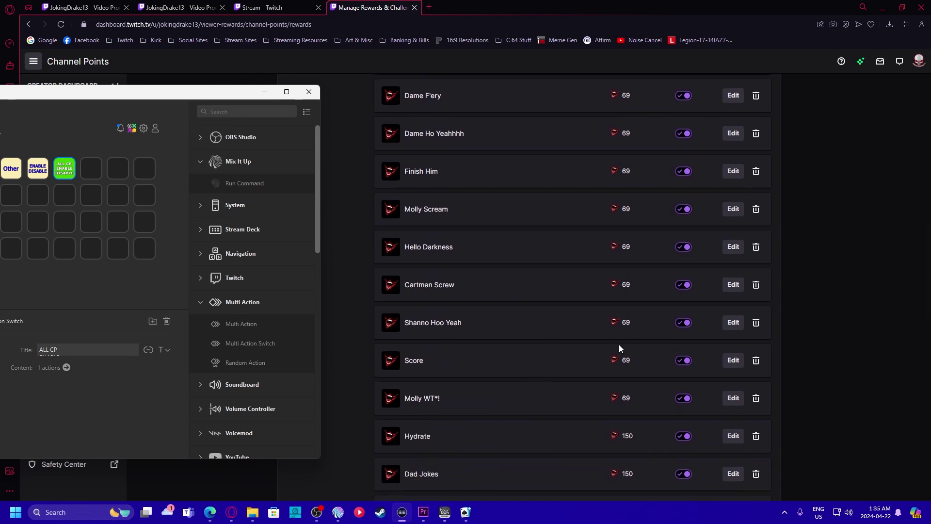
pyautogui.scroll(-4, 575, 363)
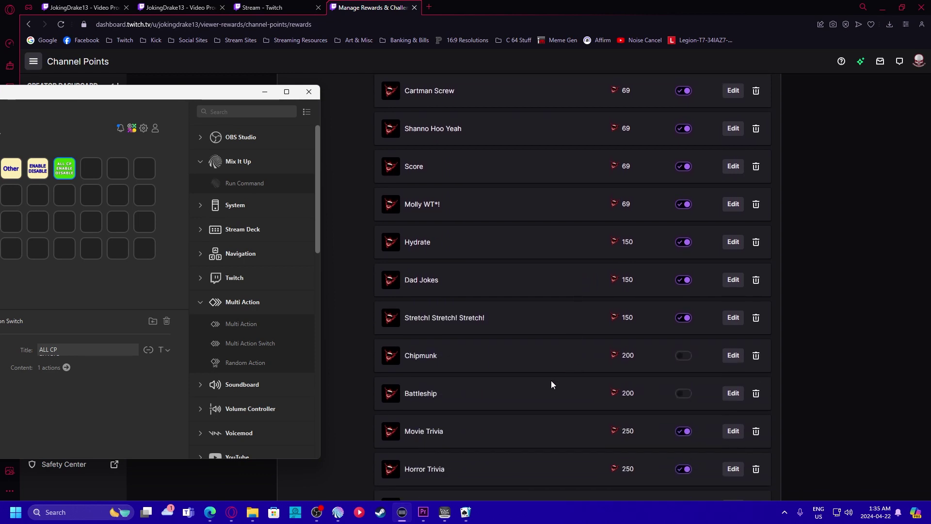
pyautogui.scroll(-3, 589, 383)
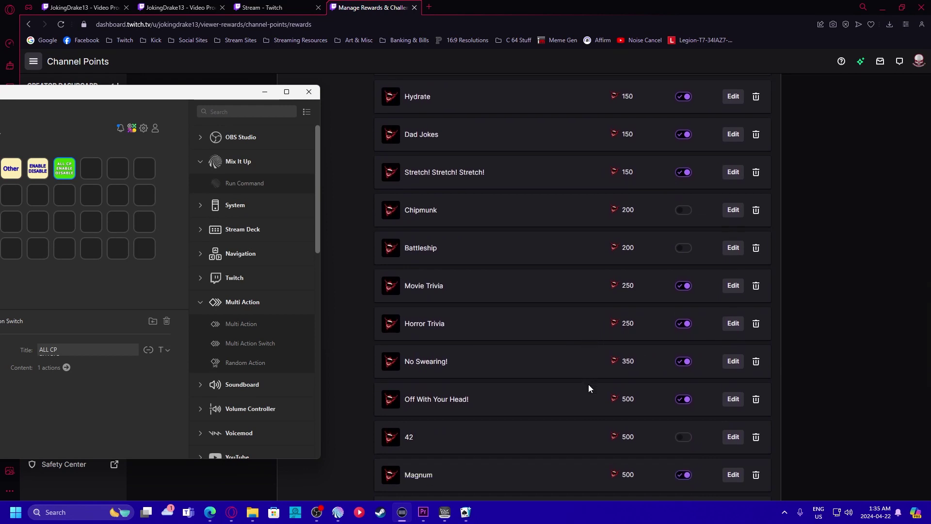
pyautogui.scroll(-1, 589, 384)
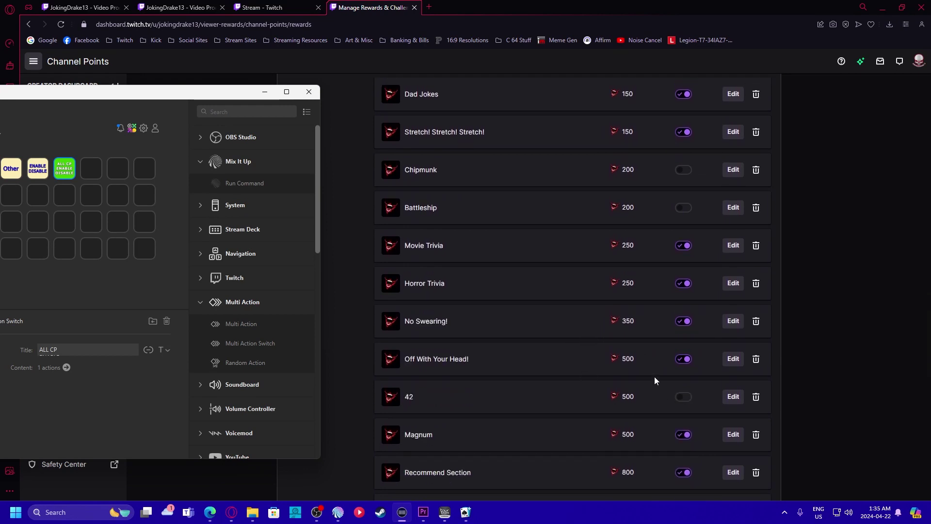
# Enable the custom rewards 42, Battleship and Cartman Ghetto.
pyautogui.scroll(2, 658, 377)
pyautogui.scroll(-1, 662, 386)
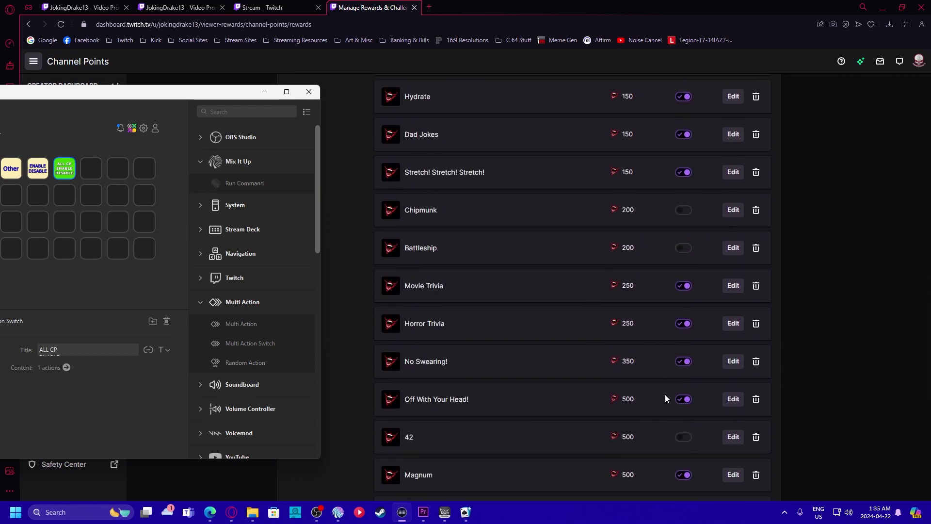
pyautogui.click(685, 438)
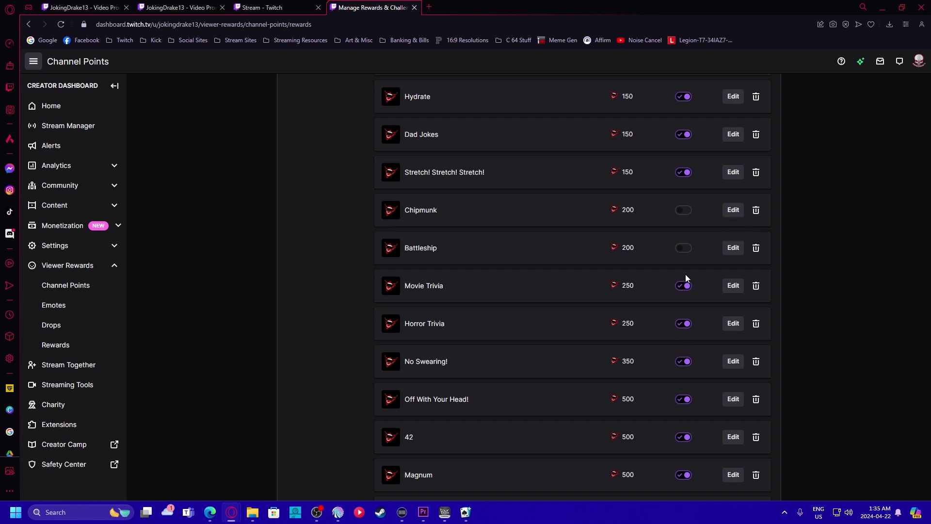
pyautogui.scroll(9, 653, 325)
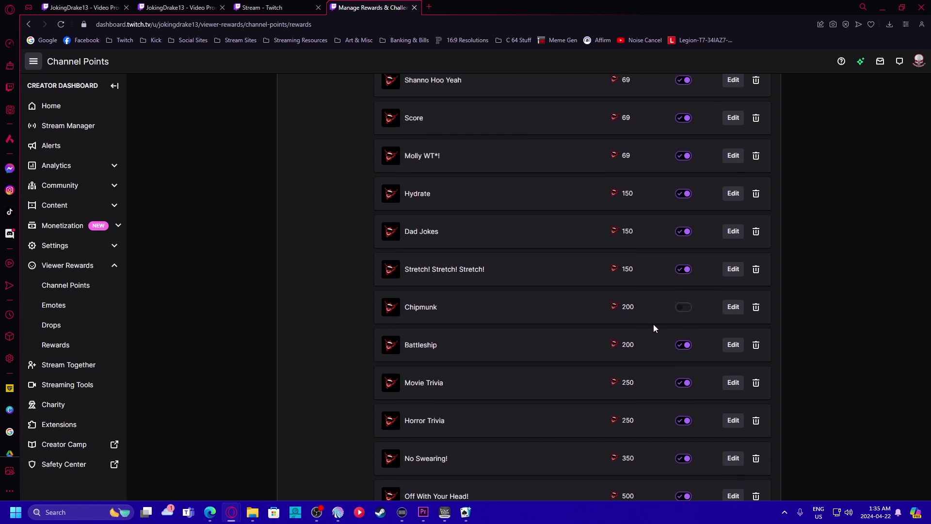
pyautogui.scroll(2, 653, 328)
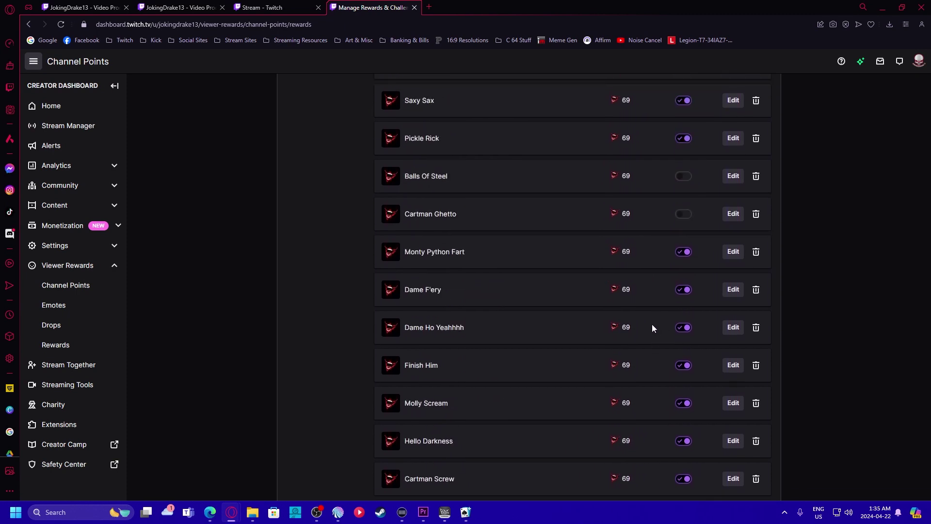
pyautogui.click(684, 214)
# Review the whole Custom Rewards list for rewards that are still disabled and bring Stream Deck back in front of the browser.
pyautogui.scroll(7, 616, 269)
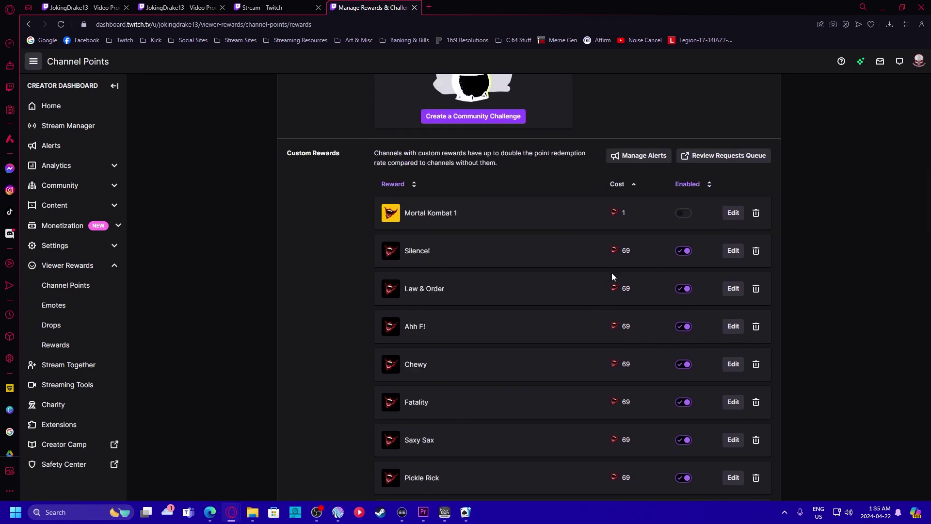
pyautogui.scroll(-14, 610, 274)
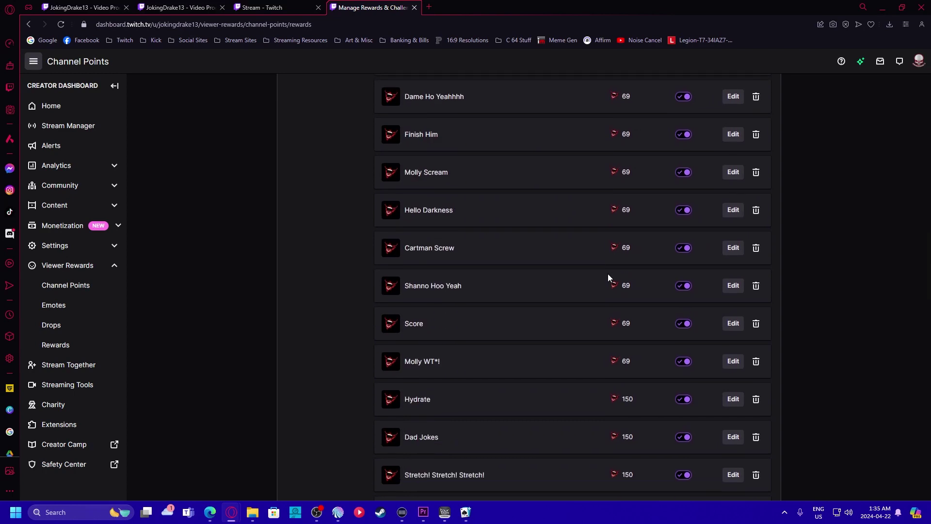
pyautogui.scroll(-8, 607, 278)
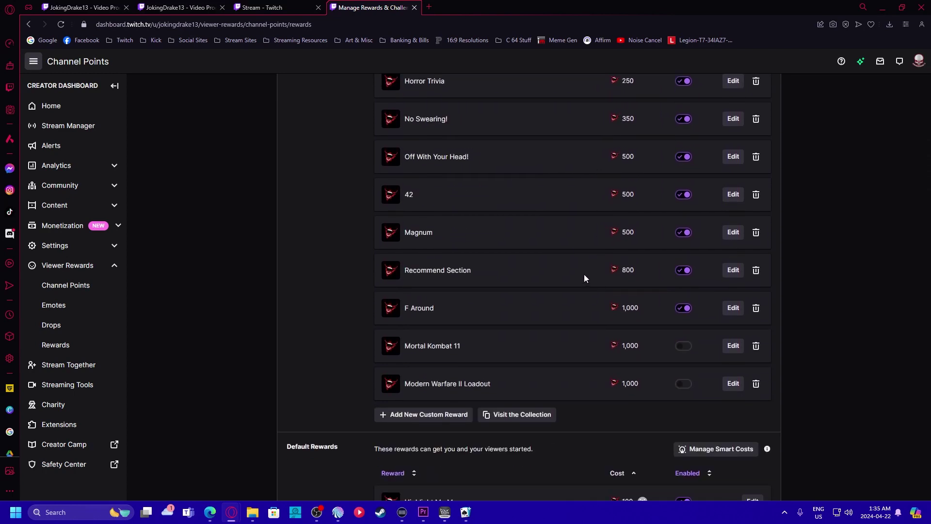
pyautogui.scroll(8, 580, 267)
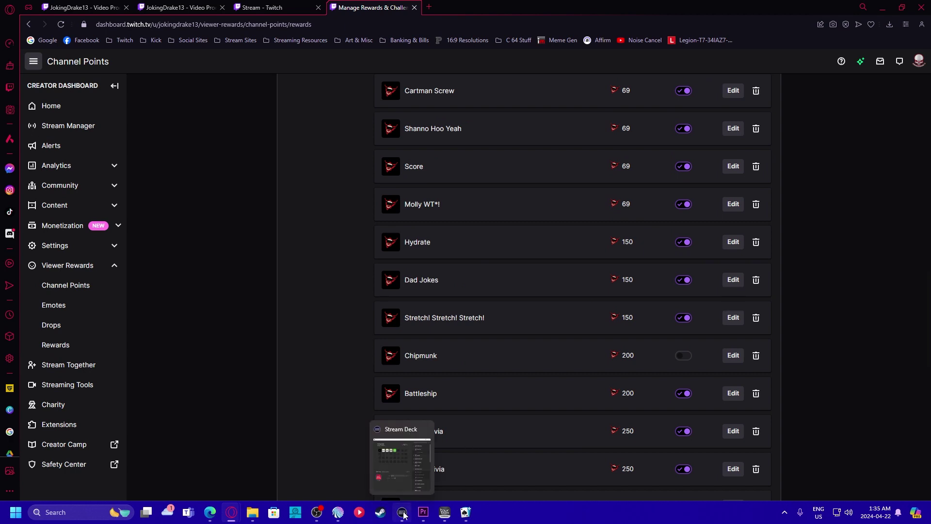
pyautogui.click(405, 513)
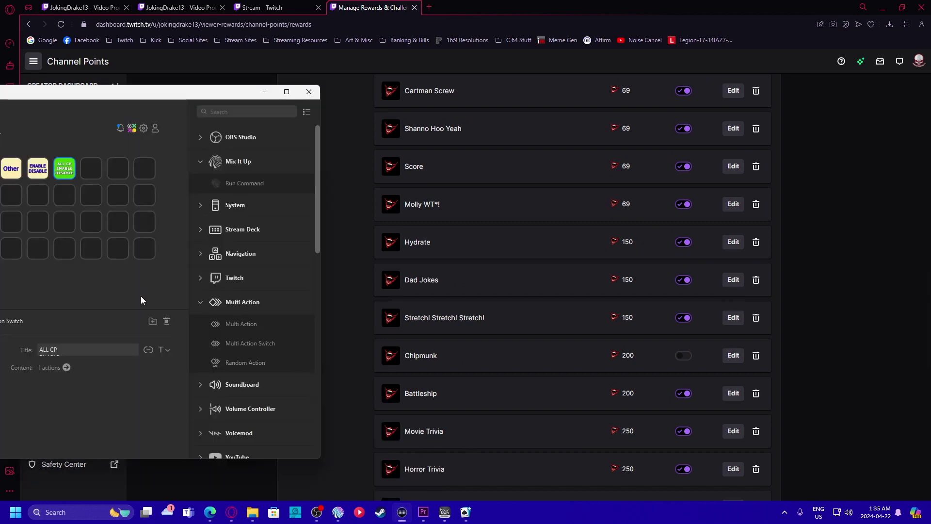
# Check the custom rewards from Mortal Kombat 1 down to Recommend Section for those turned off by the ALL CP ENABLE DISABLE switch.
pyautogui.scroll(4, 542, 328)
pyautogui.scroll(10, 542, 329)
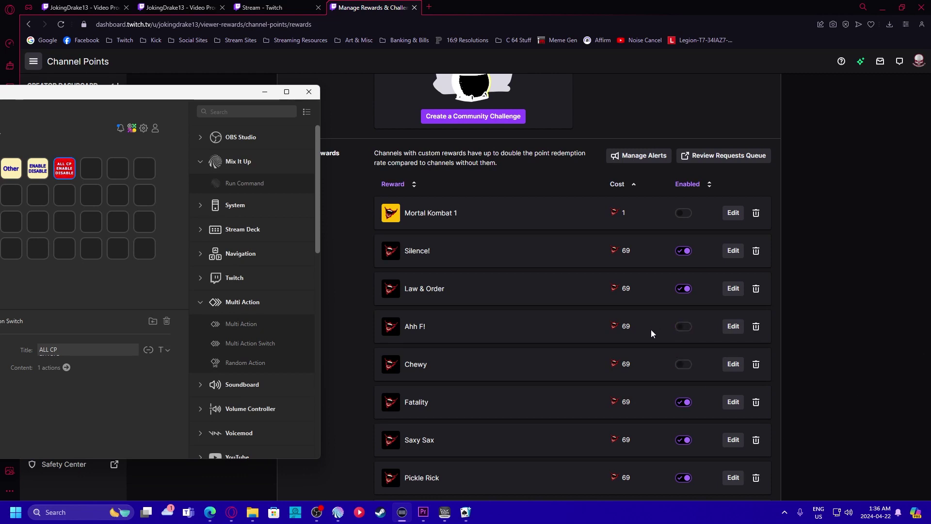
pyautogui.scroll(-3, 682, 377)
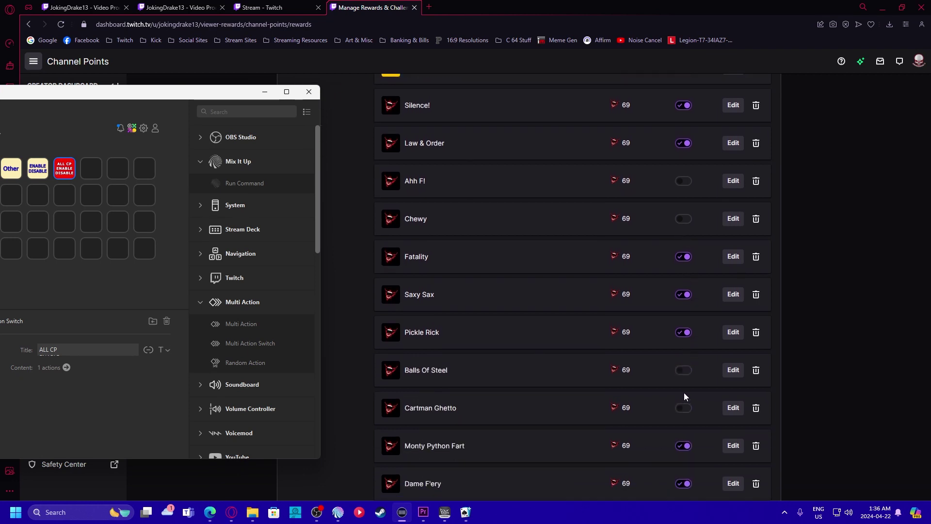
pyautogui.scroll(-5, 700, 411)
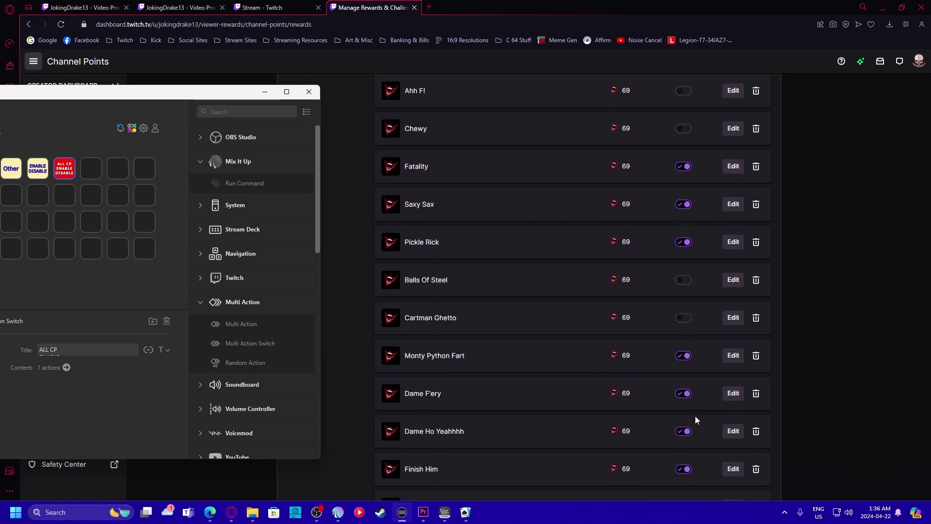
pyautogui.scroll(-3, 689, 423)
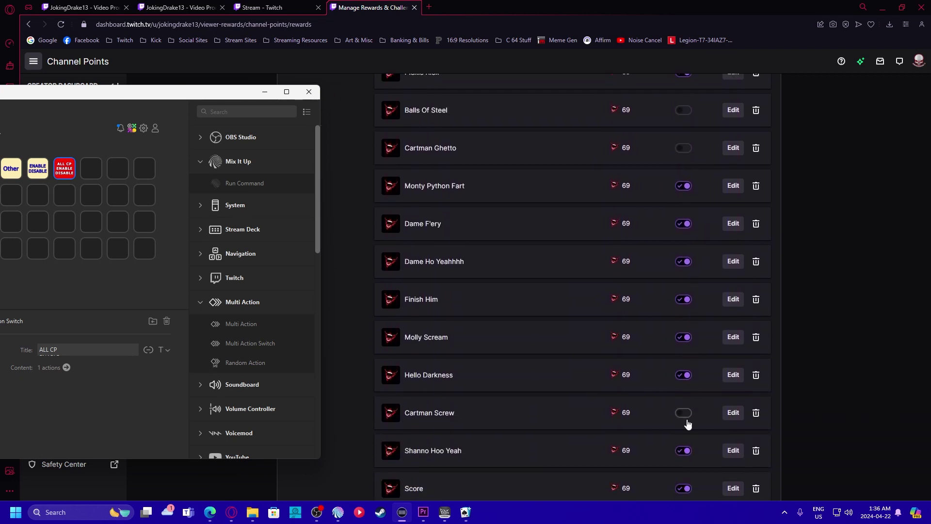
pyautogui.scroll(-2, 682, 402)
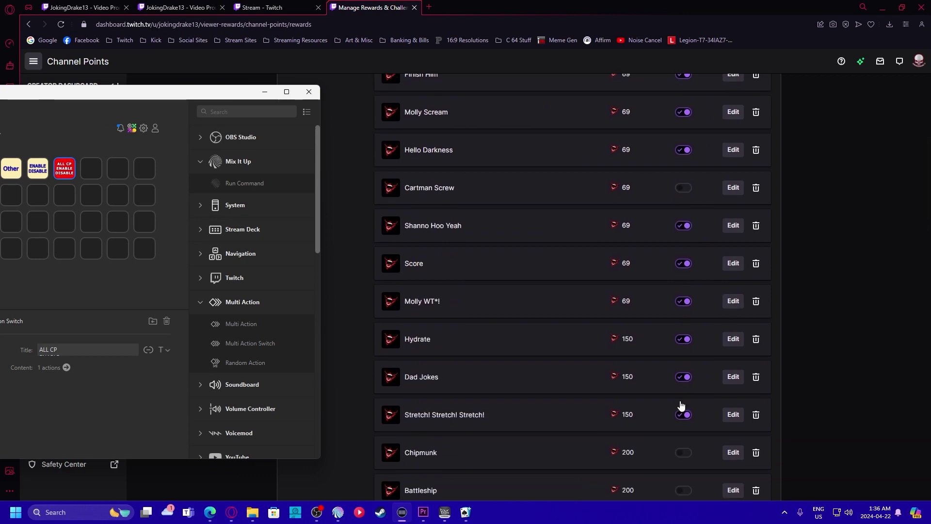
pyautogui.scroll(-2, 686, 383)
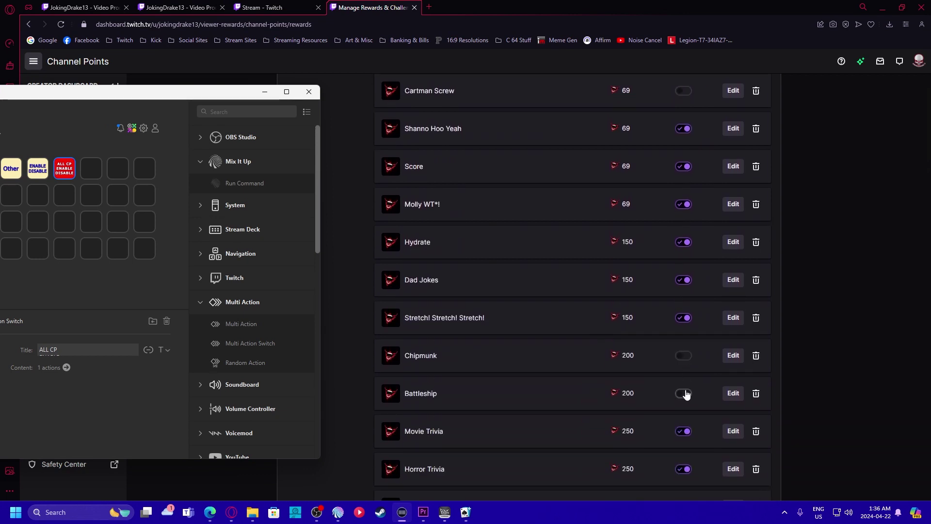
pyautogui.scroll(-3, 686, 402)
pyautogui.scroll(-1, 686, 401)
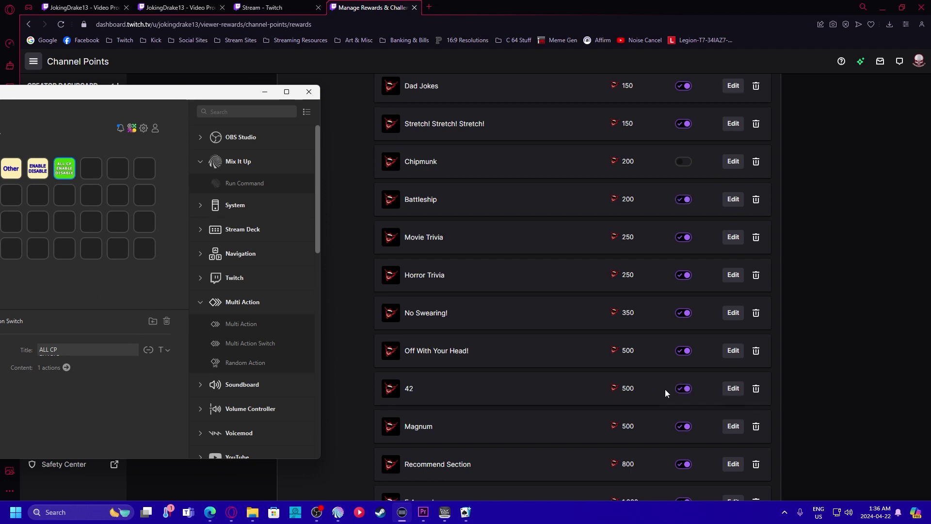
# Check back up the Custom Rewards list to Silence! for rewards turned on again by the ALL CP ENABLE DISABLE switch.
pyautogui.scroll(2, 670, 372)
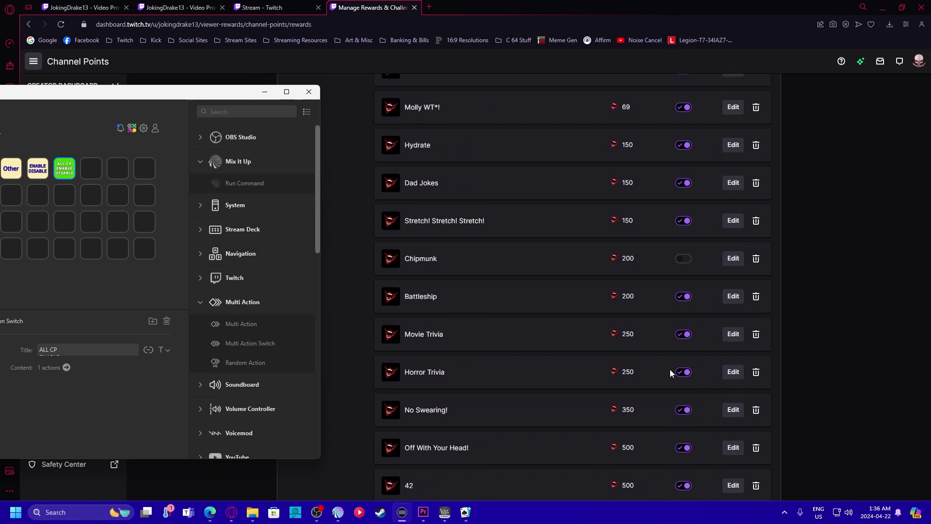
pyautogui.scroll(4, 667, 308)
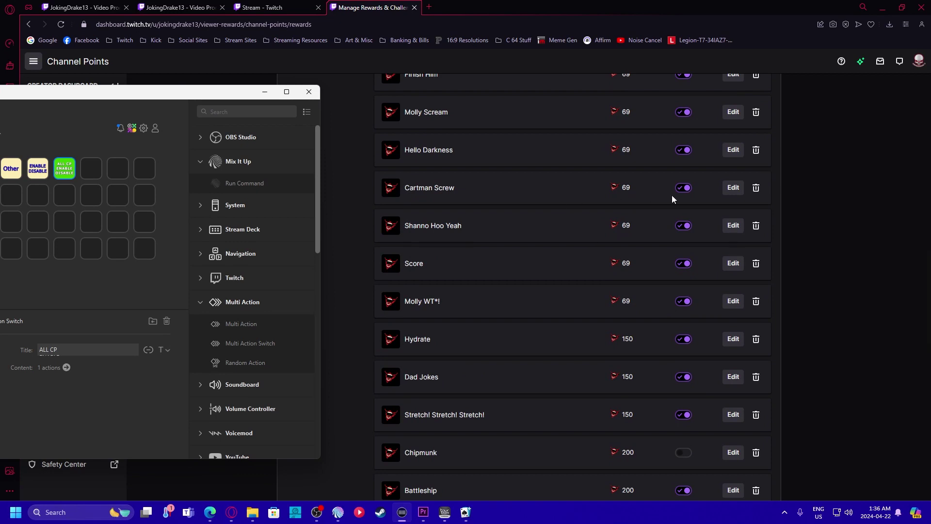
pyautogui.scroll(4, 607, 248)
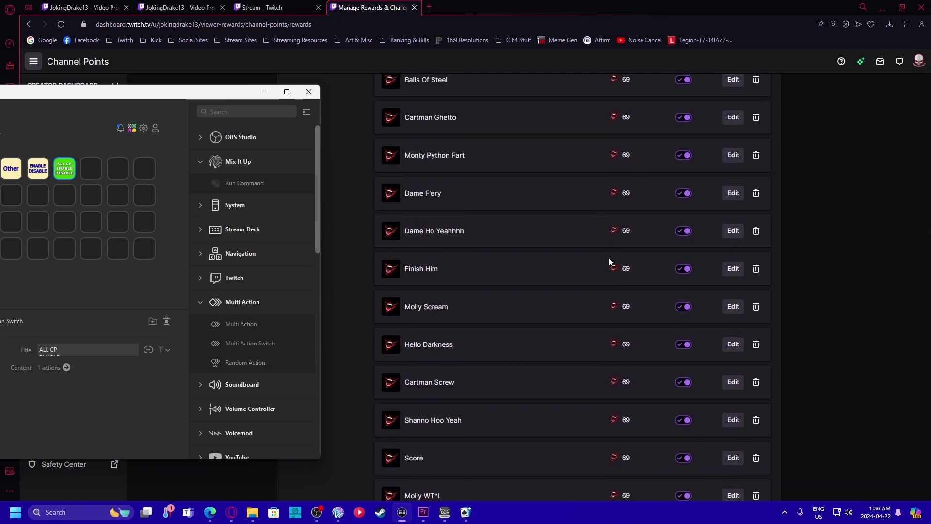
pyautogui.scroll(3, 610, 258)
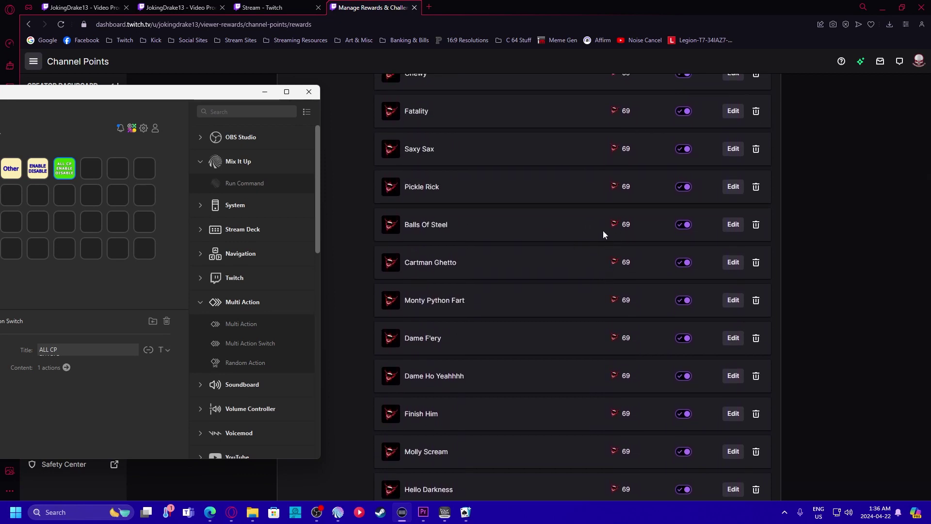
pyautogui.scroll(3, 616, 239)
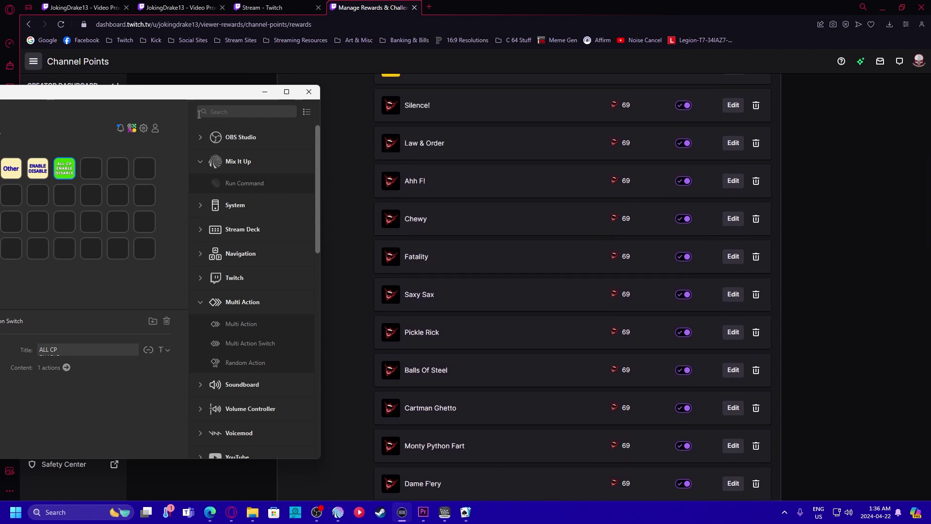
# Move the Stream Deck window fully into view and minimize the browser window behind it.
pyautogui.moveTo(170, 97); pyautogui.dragTo(496, 82)
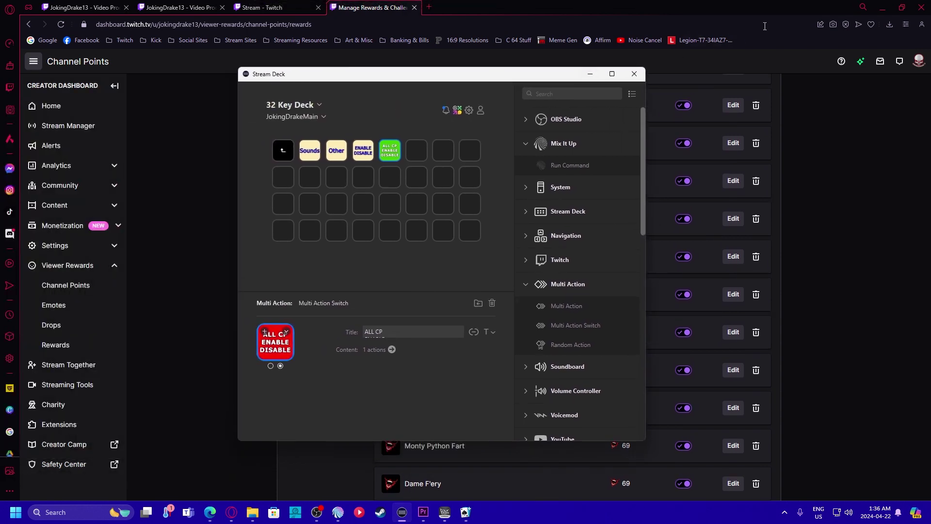
pyautogui.click(882, 8)
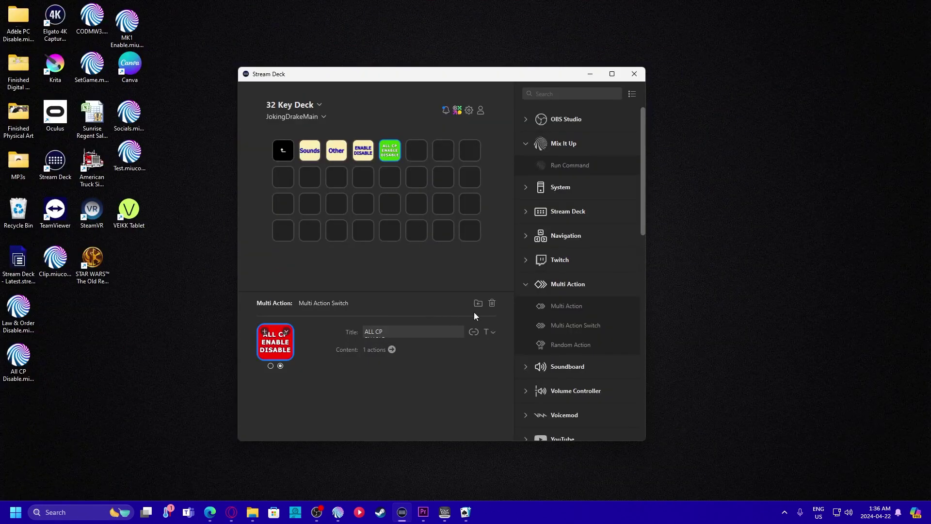